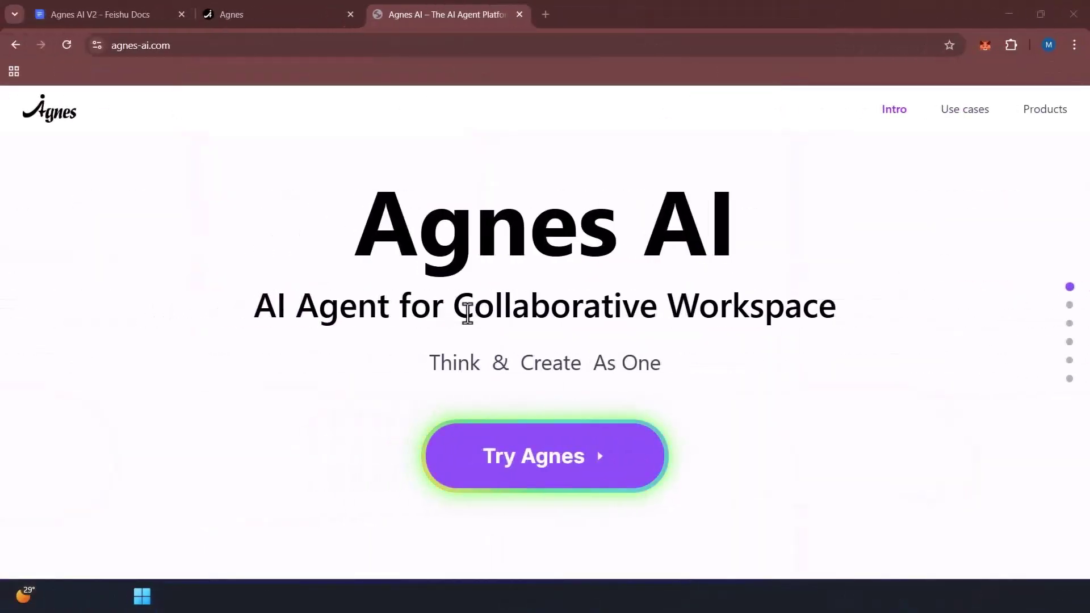
Step: Scroll down through the agnes-ai.com intro sections and back up to the top
scroll(468, 314, "down", 1)
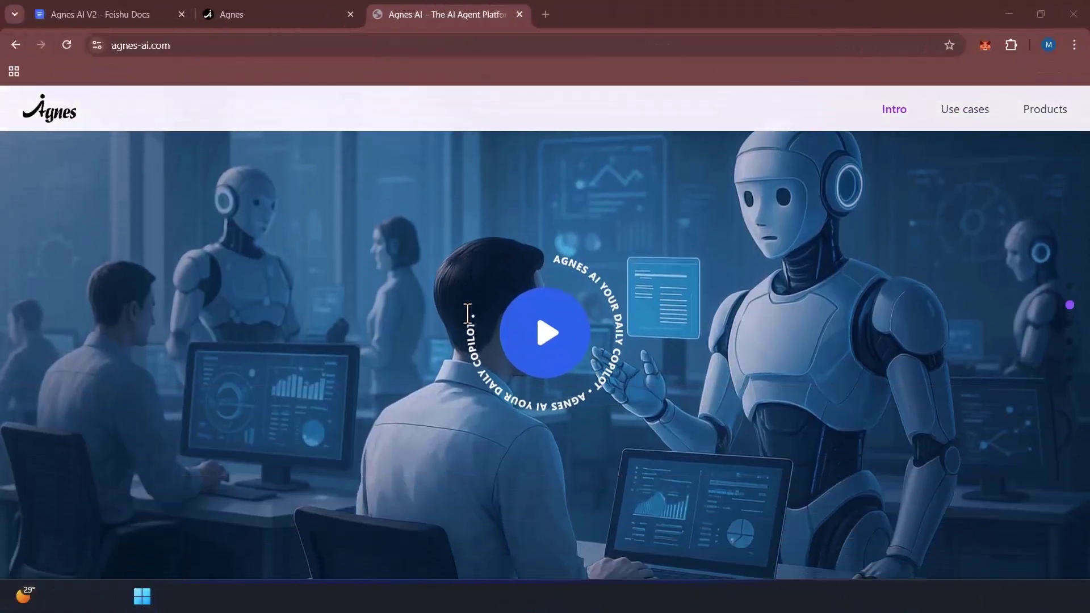
scroll(467, 314, "down", 1)
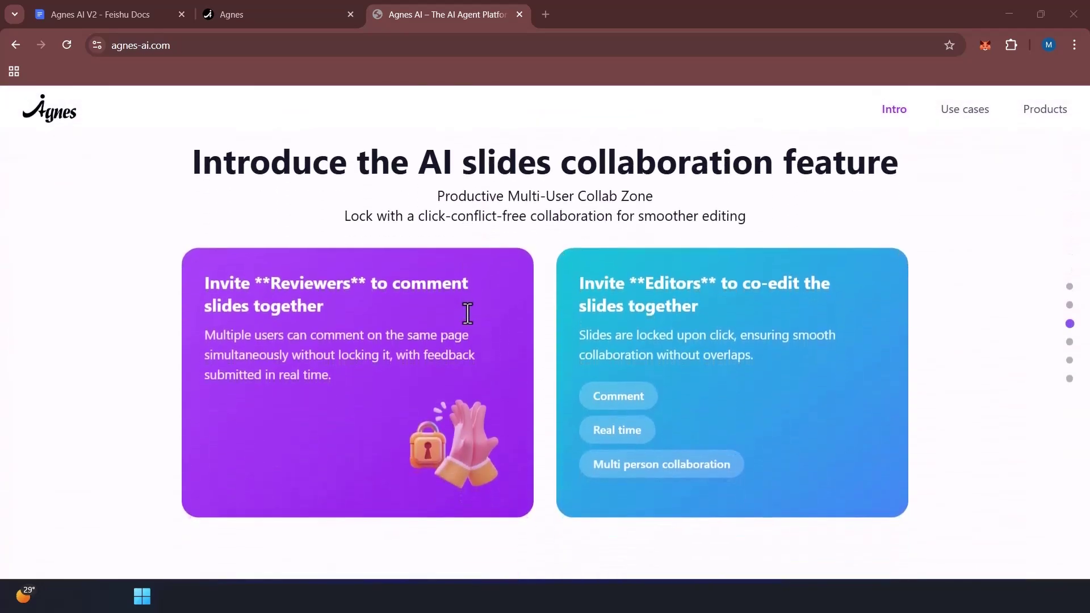
scroll(467, 314, "down", 1)
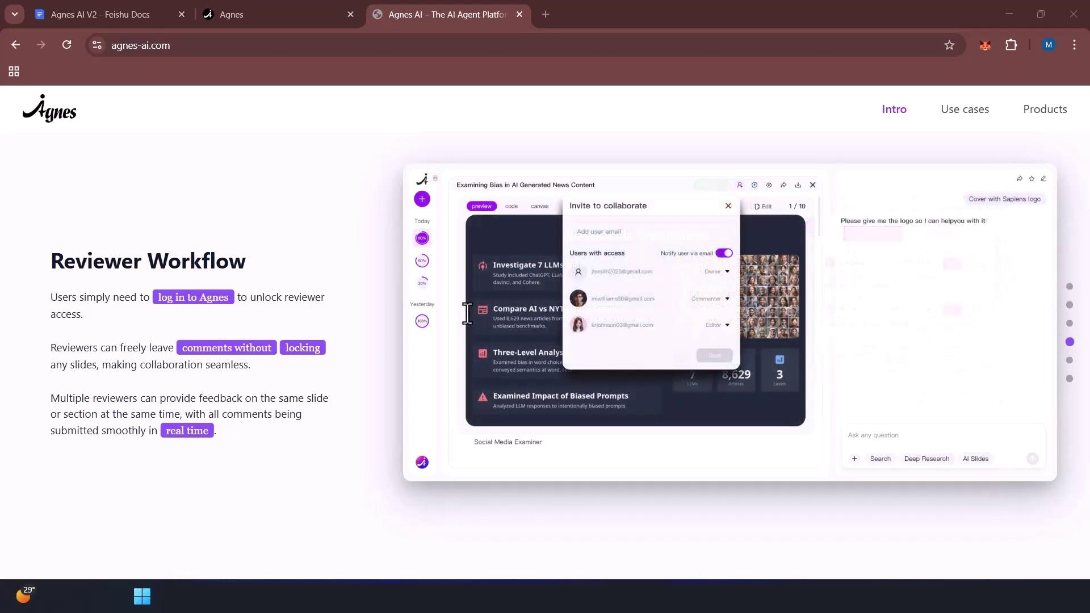
scroll(467, 313, "up", 5)
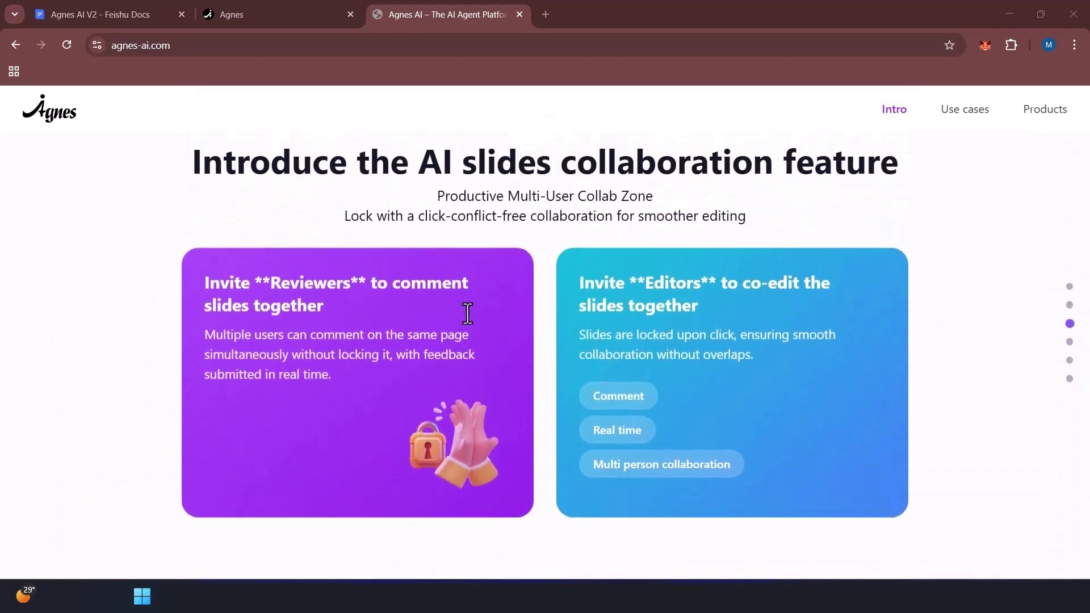
scroll(468, 313, "up", 5)
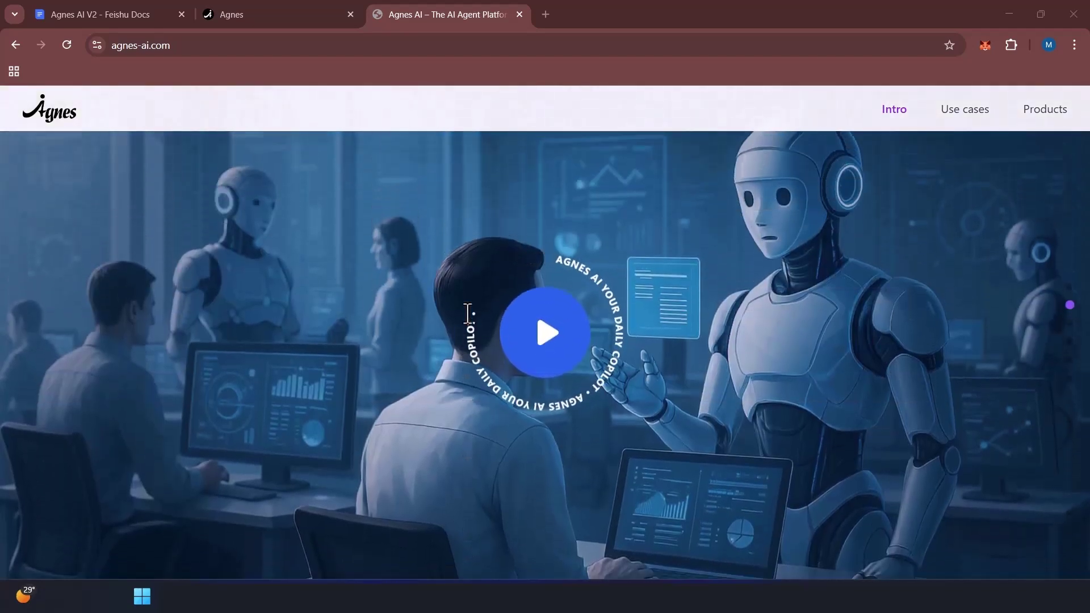
scroll(466, 312, "up", 5)
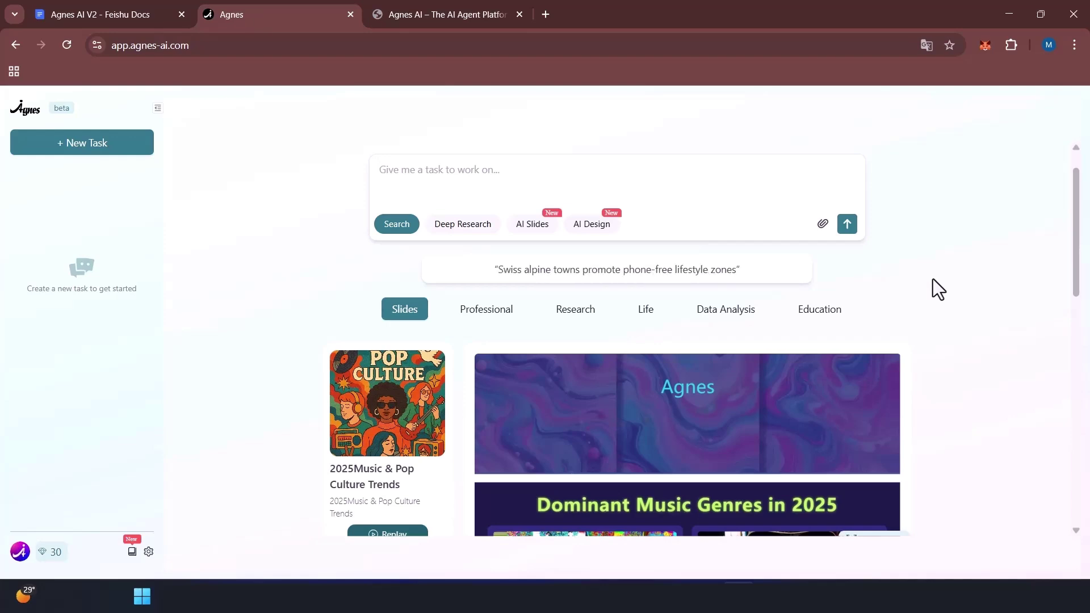
scroll(933, 278, "down", 10)
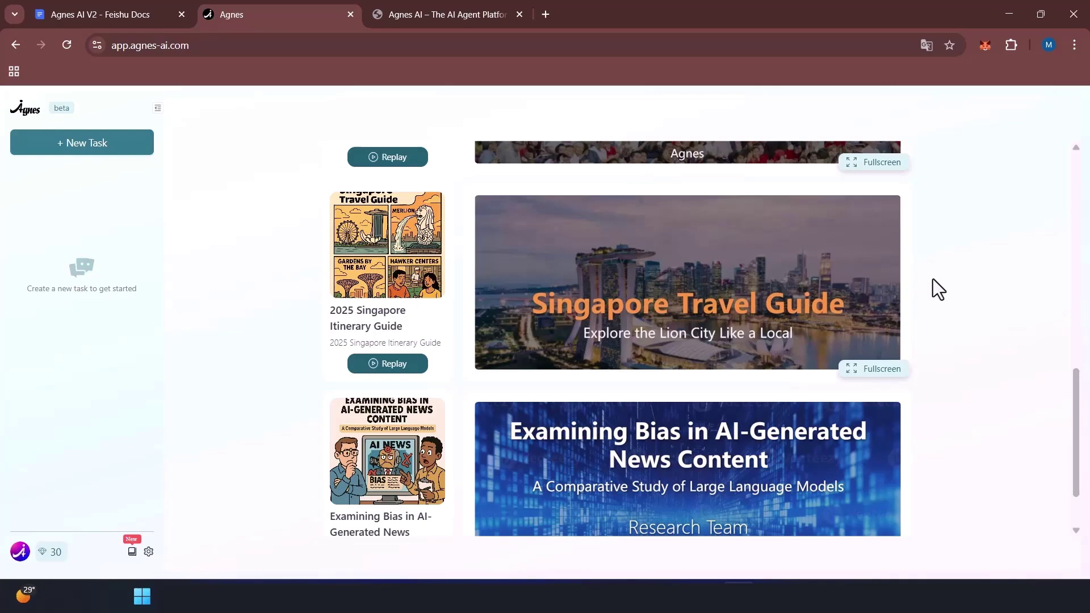
scroll(932, 278, "down", 2)
scroll(932, 278, "up", 10)
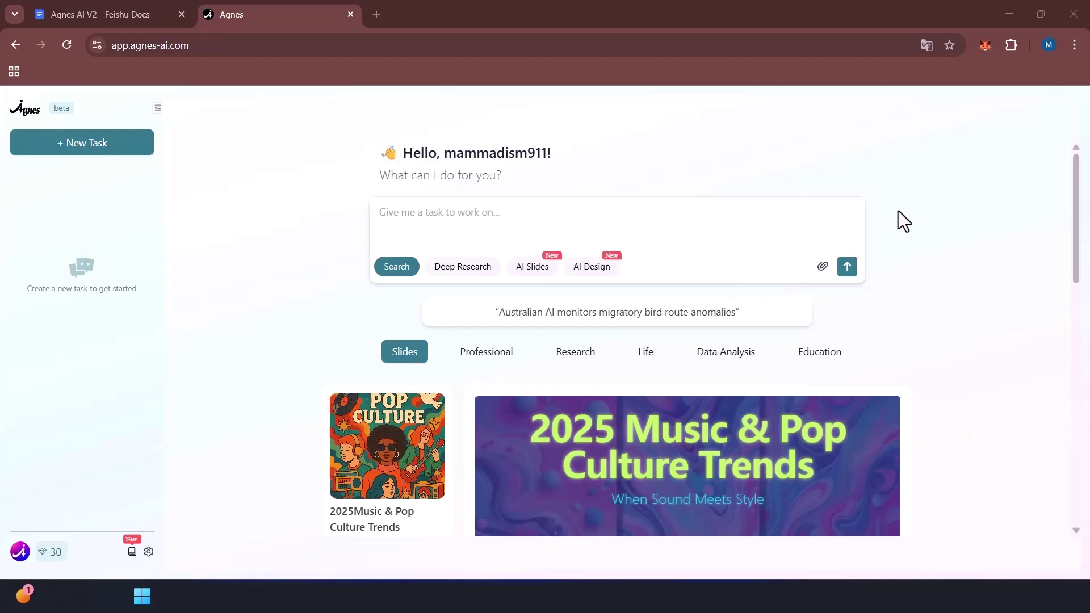
scroll(428, 274, "down", 1)
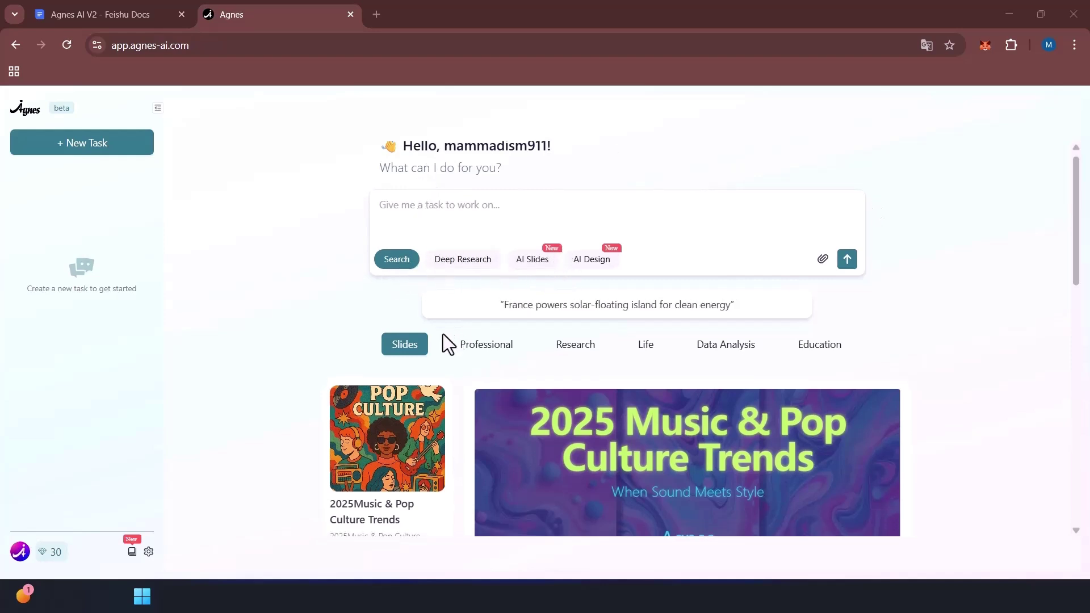
scroll(443, 334, "down", 1)
scroll(443, 334, "up", 2)
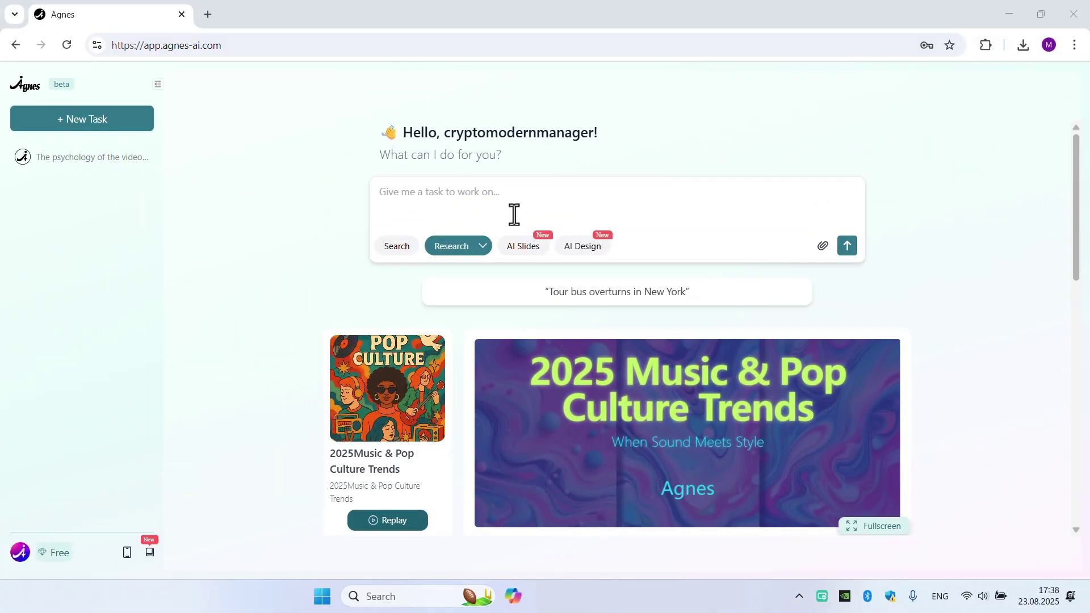
Step: Try the Wide Research mode, then reopen the research mode list
left_click(485, 254)
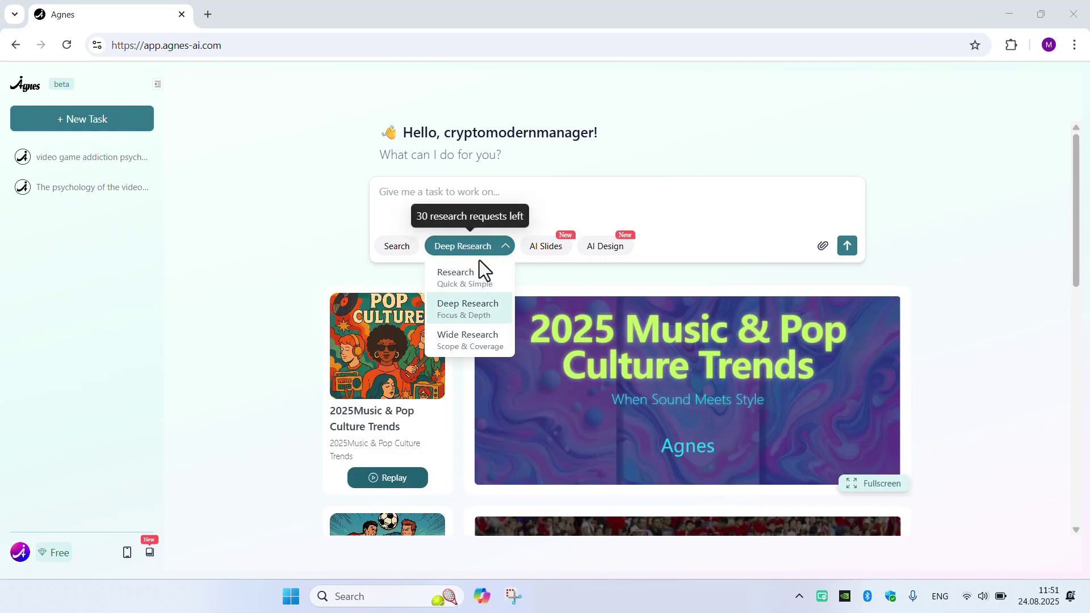
left_click(472, 342)
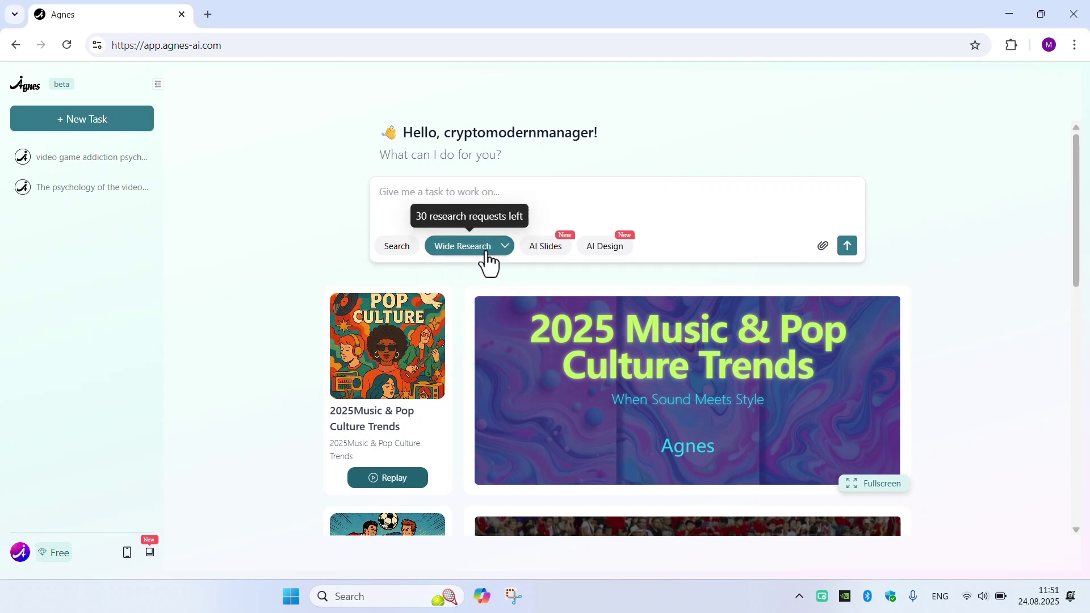
left_click(504, 247)
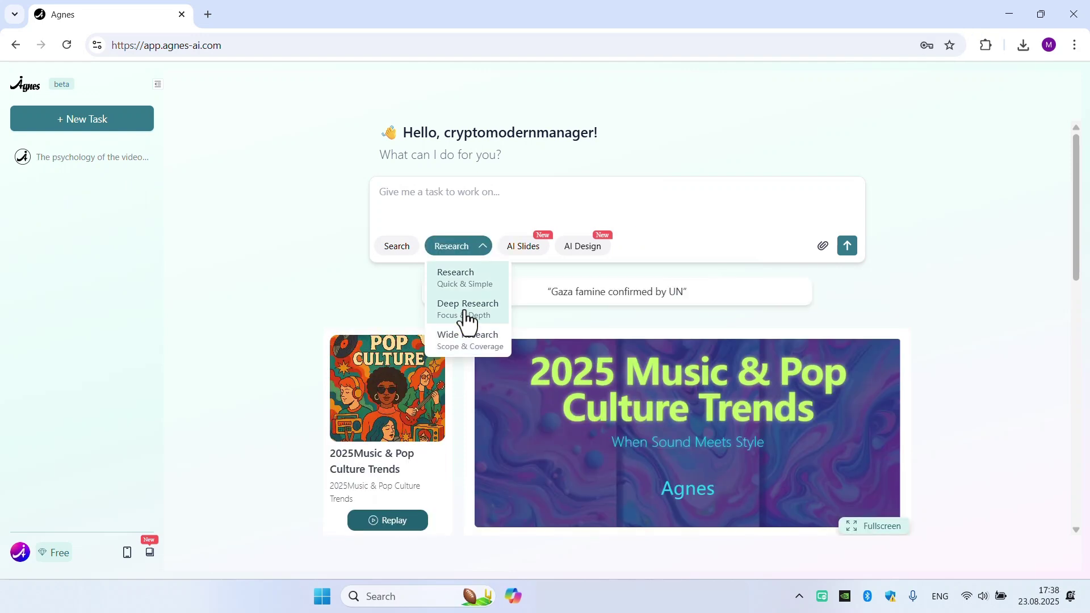
Step: Choose Deep Research and submit 'the psychology of the video game addiction' as the task
left_click(467, 312)
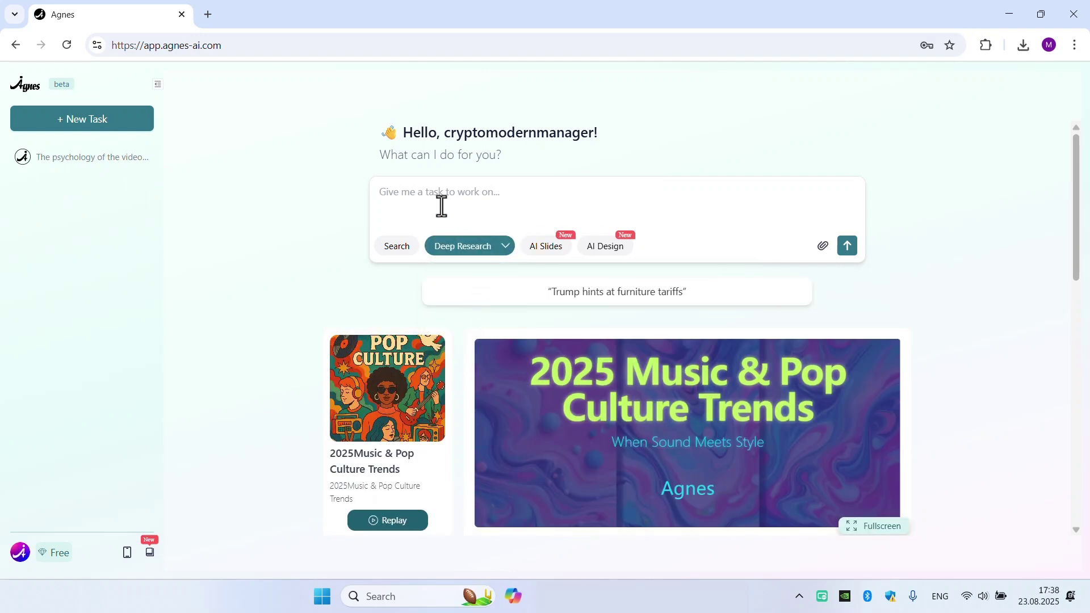
type("the")
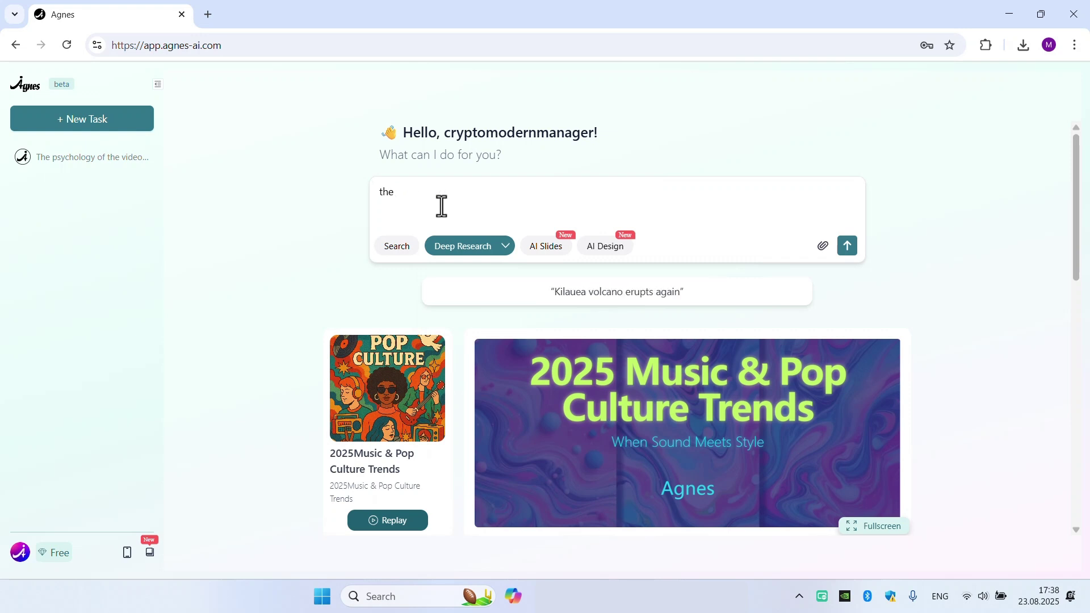
type(" psychology of the video game addiction")
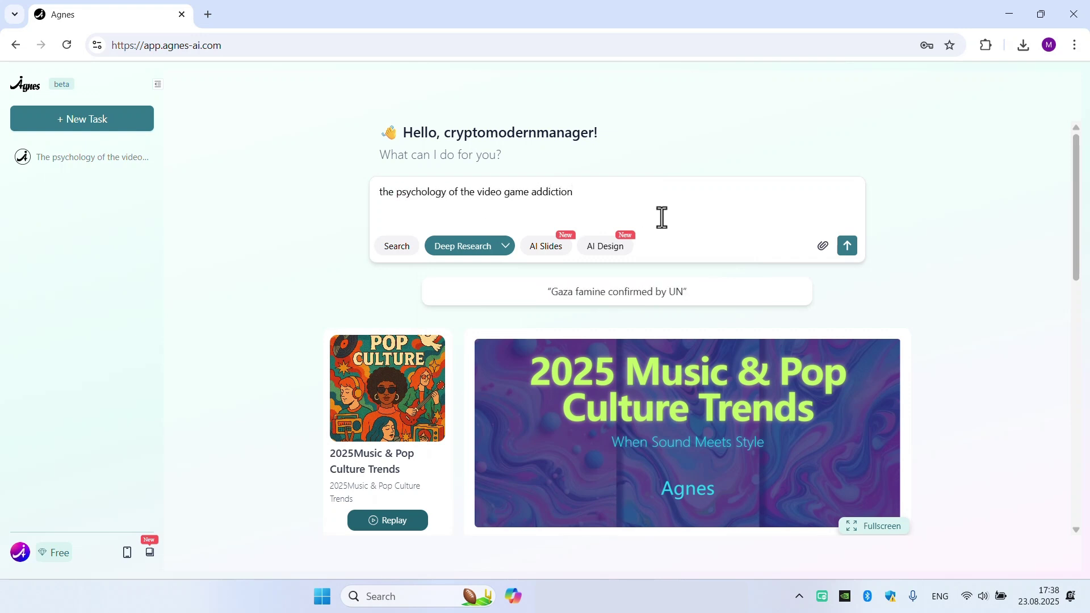
left_click(846, 247)
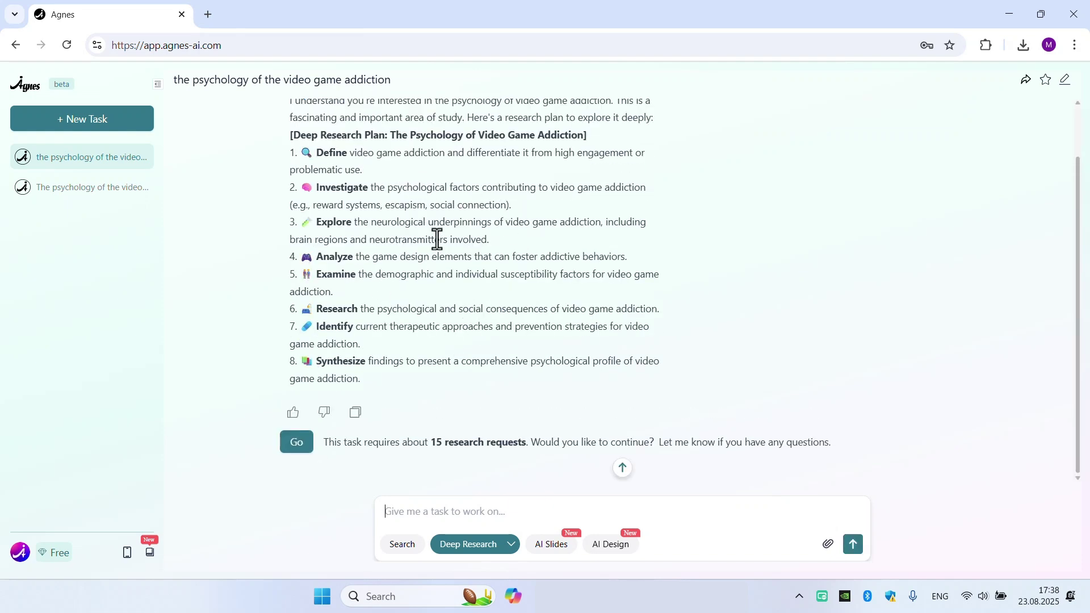
Step: Read the eight-step video game addiction research plan, selecting and deselecting its text
scroll(443, 229, "up", 2)
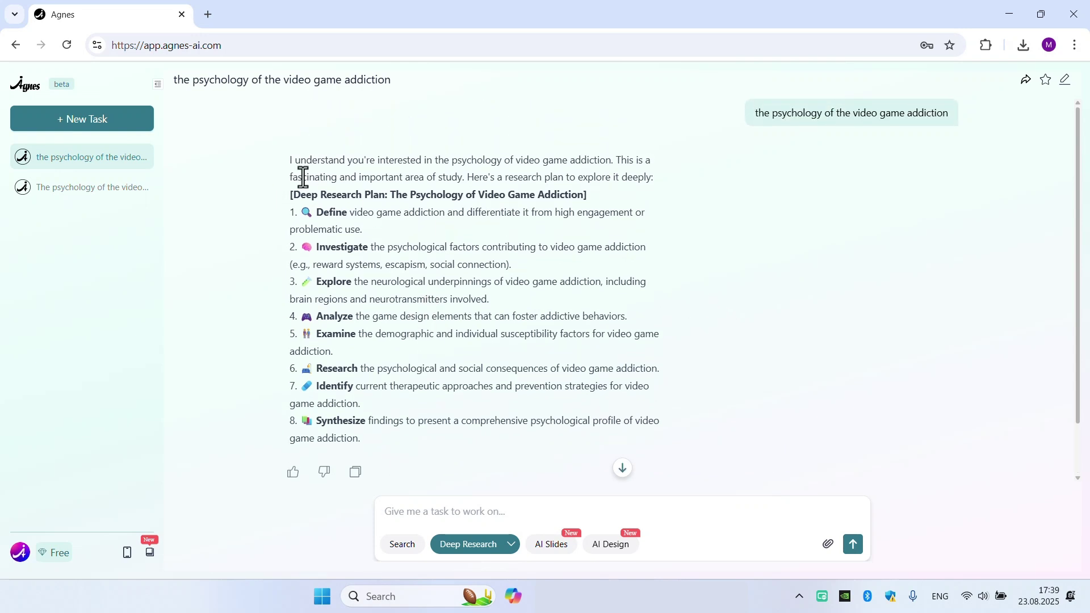
left_click_drag(288, 162, 379, 333)
left_click(383, 327)
scroll(435, 227, "down", 1)
scroll(434, 309, "up", 1)
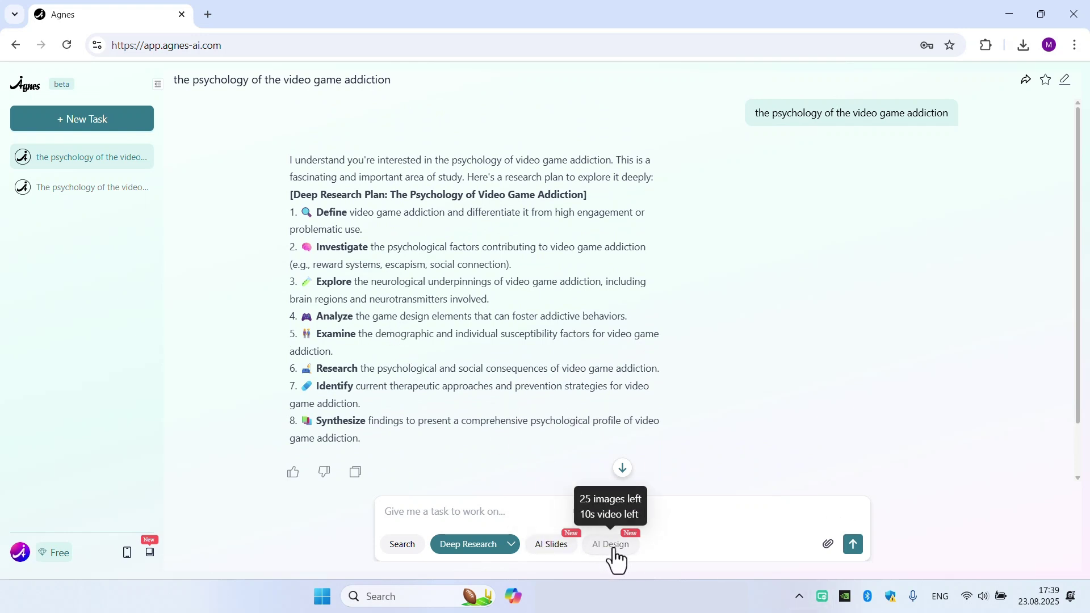
Step: In AI Design mode, reuse the original prompt and add '. generate 3'
left_click(612, 546)
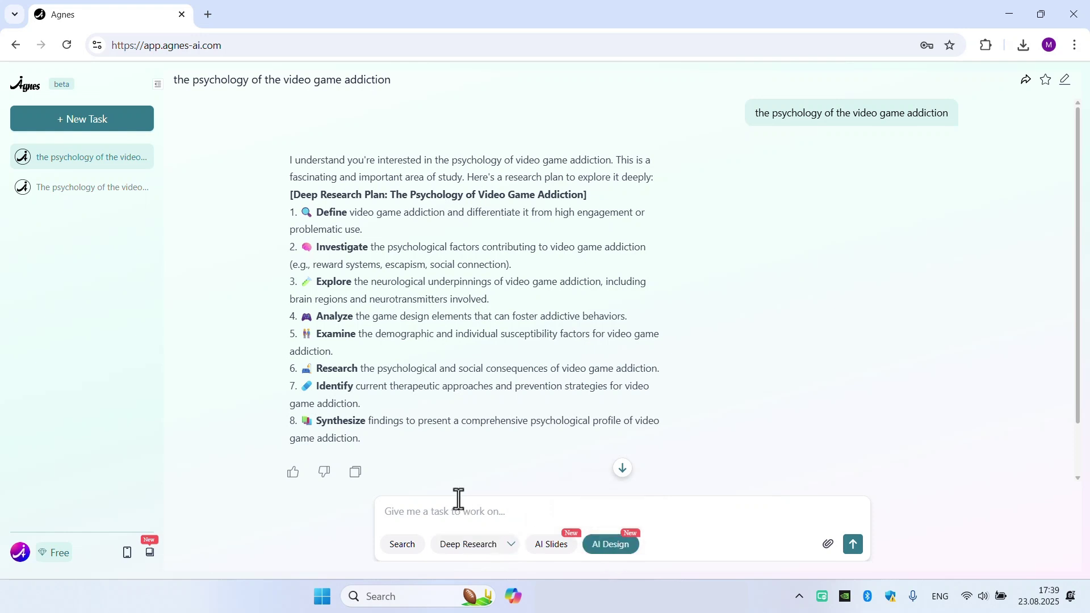
left_click_drag(949, 114, 750, 114)
key("ctrl+c")
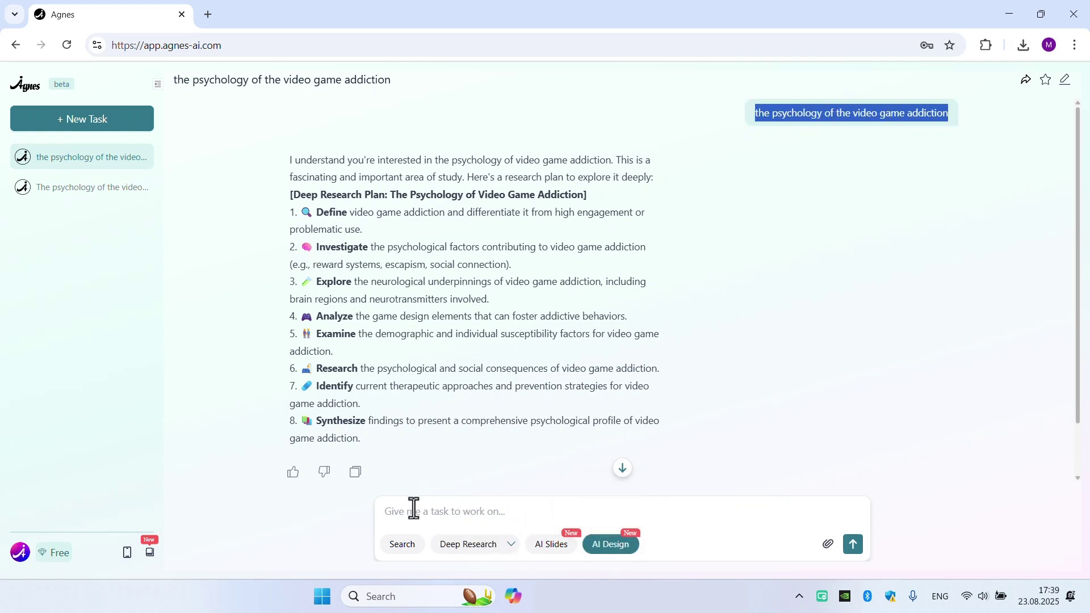
left_click(432, 514)
key("ctrl+v")
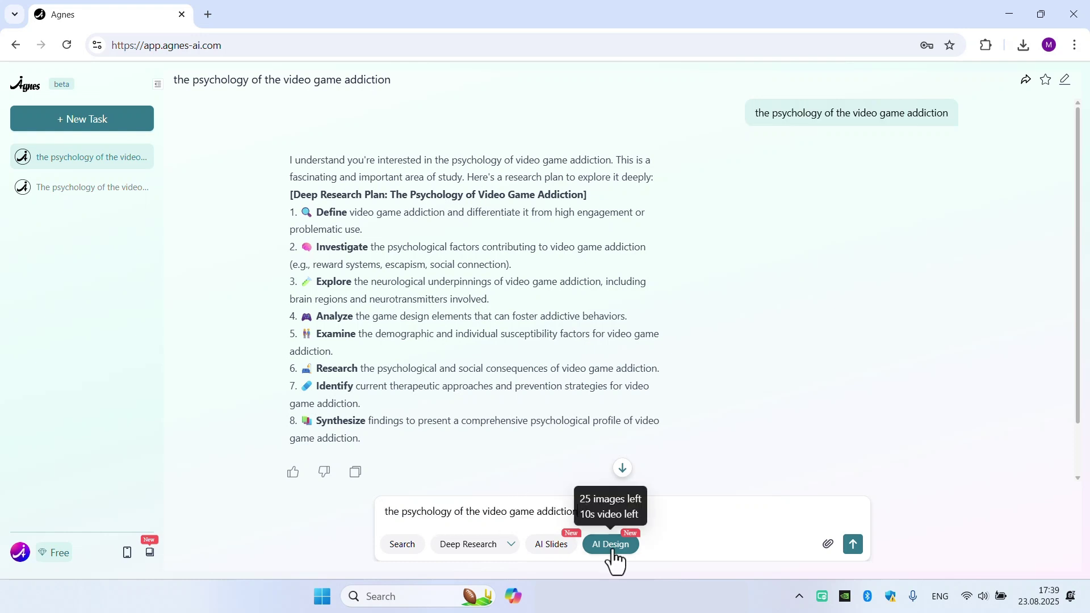
type(". generate 3 images")
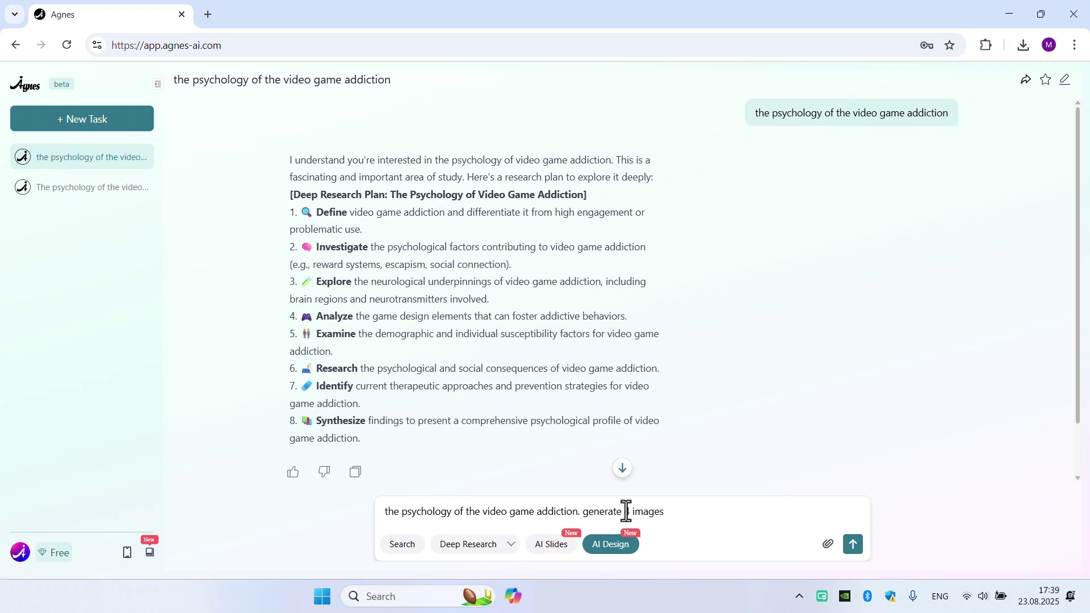
type("3")
Step: Finish the prompt with 'about this topic', send it, and enable Deep Design on the outline
left_click(678, 514)
type("about this")
type("topic")
key("Return")
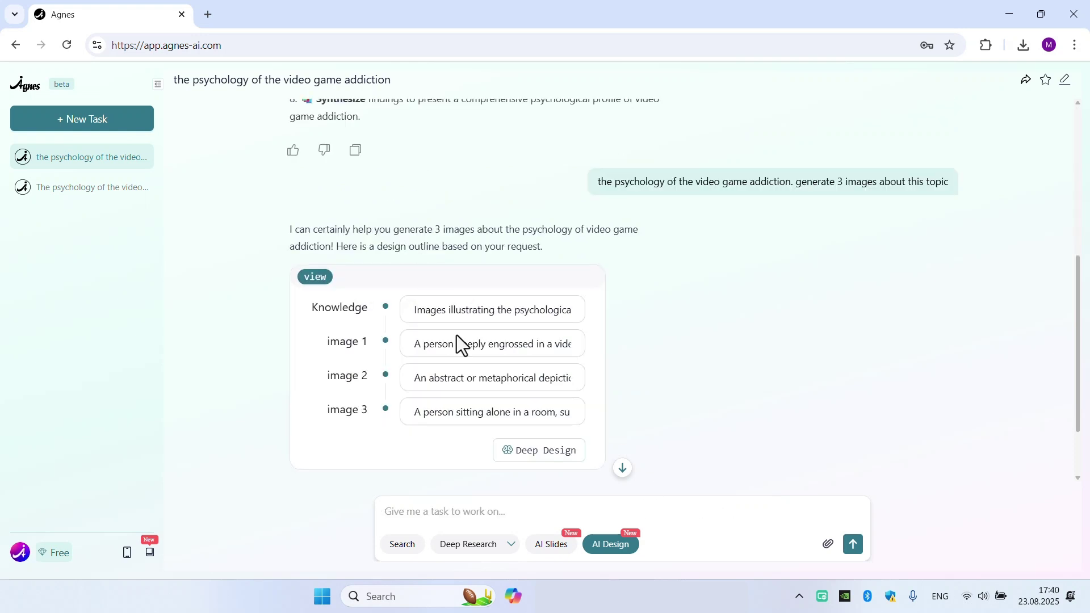
left_click(416, 310)
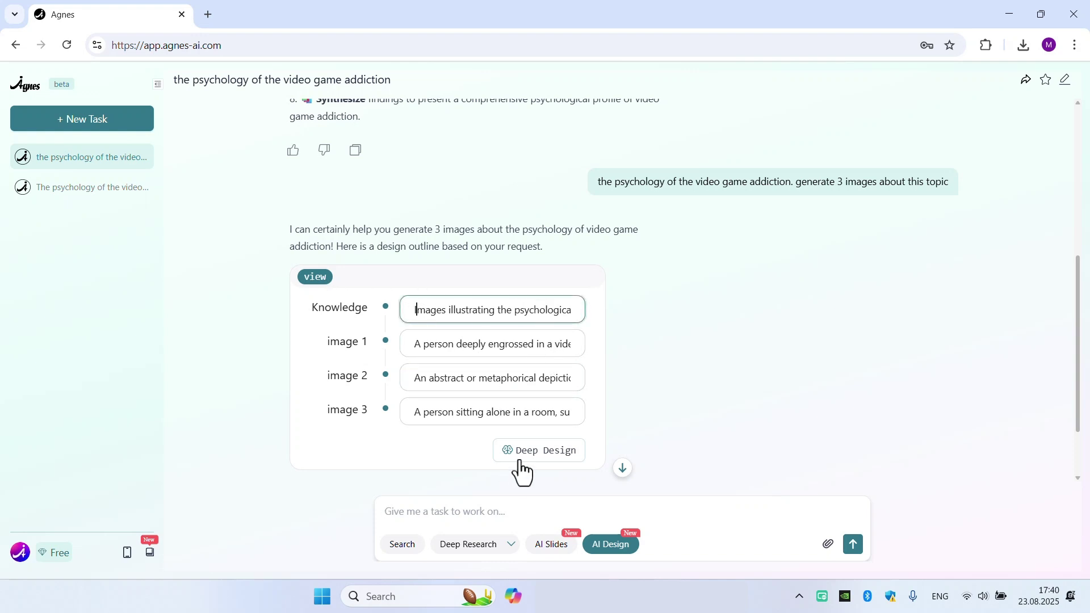
left_click(519, 464)
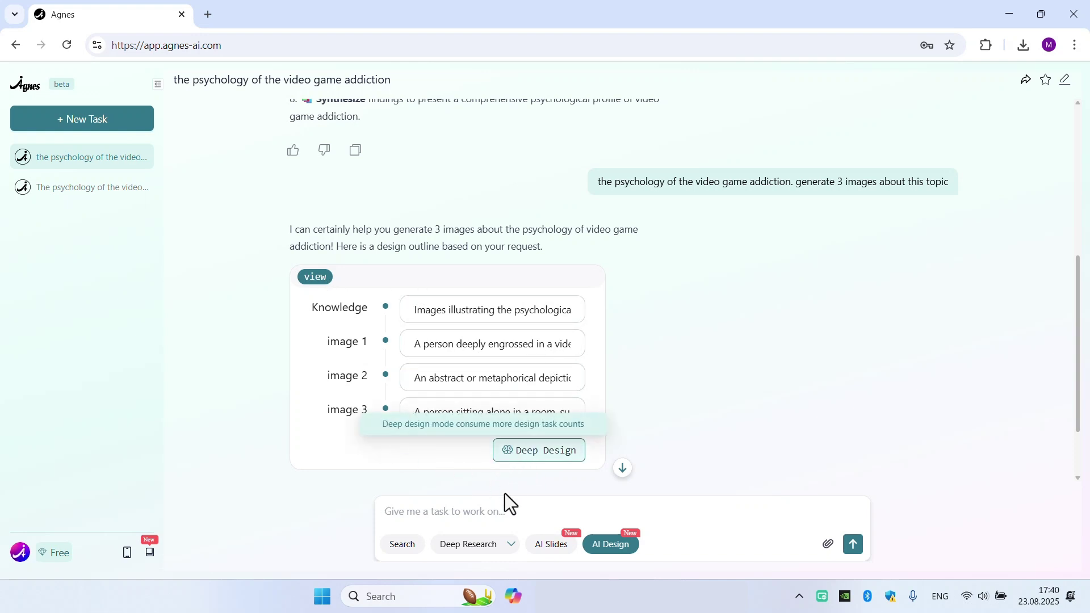
Step: Start the three-image generation and follow the candidate and retouching messages in Chats
left_click(296, 443)
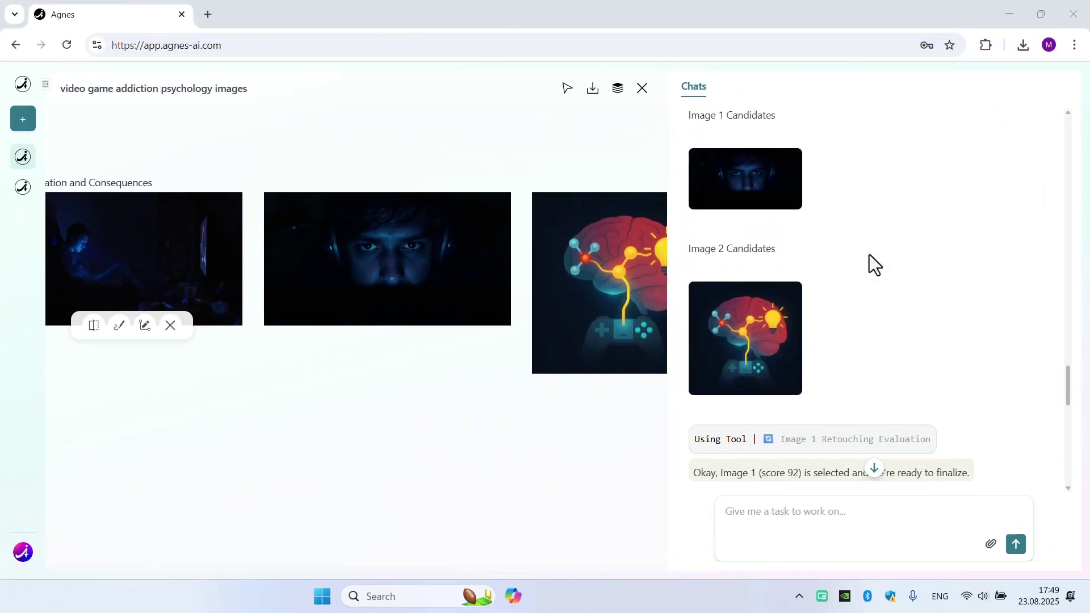
scroll(870, 253, "up", 1)
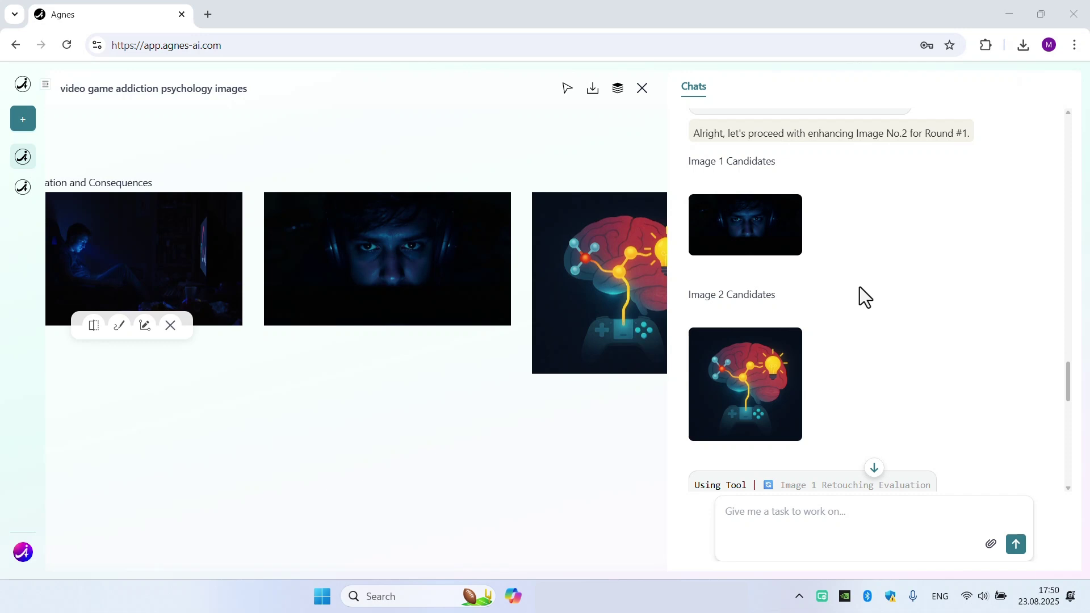
scroll(863, 284, "down", 3)
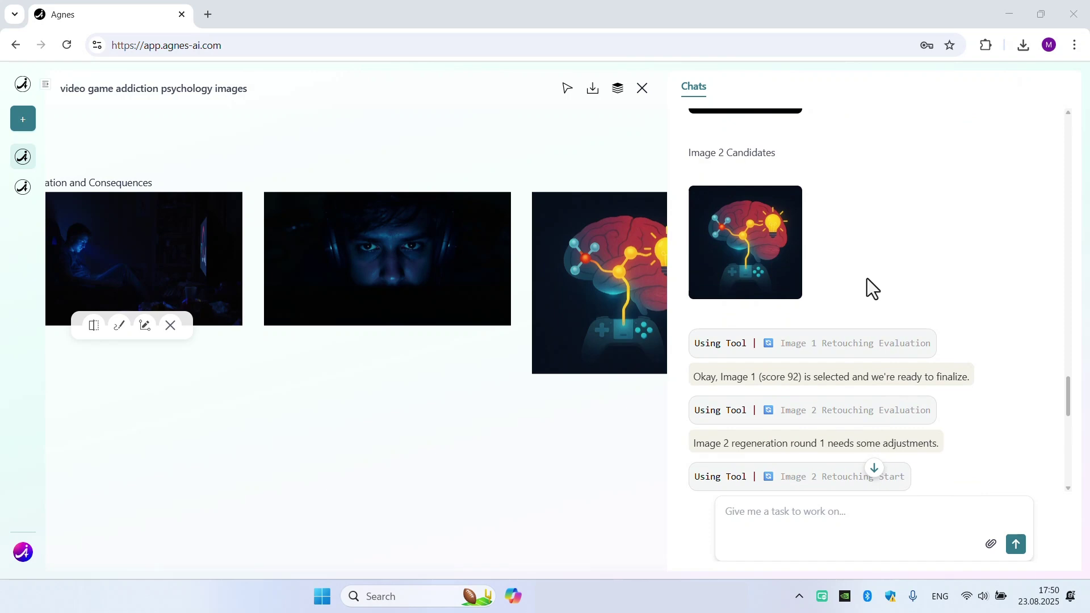
scroll(837, 263, "up", 5)
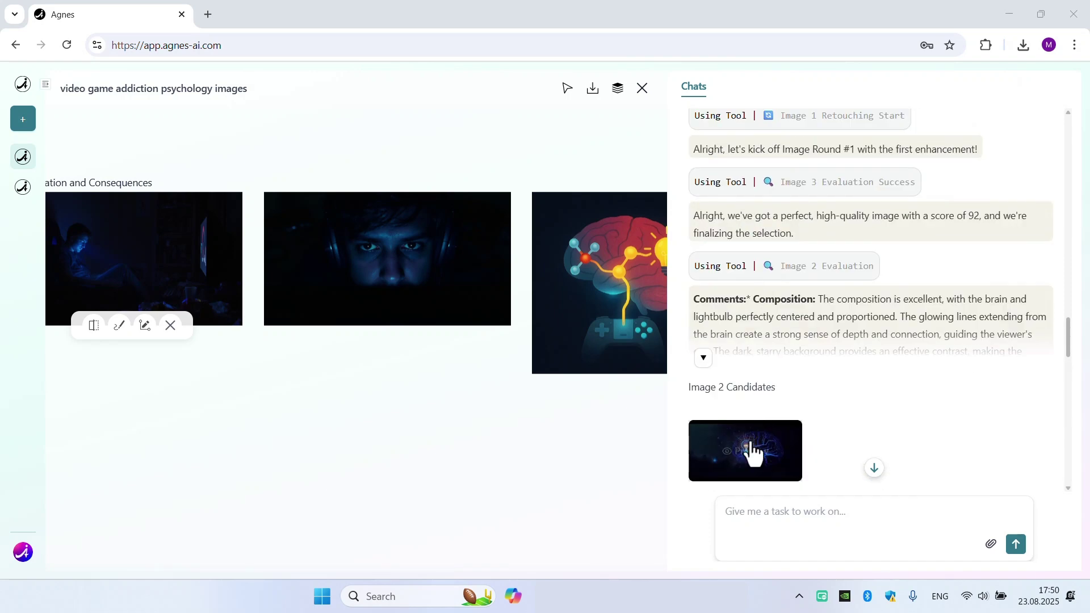
left_click(744, 448)
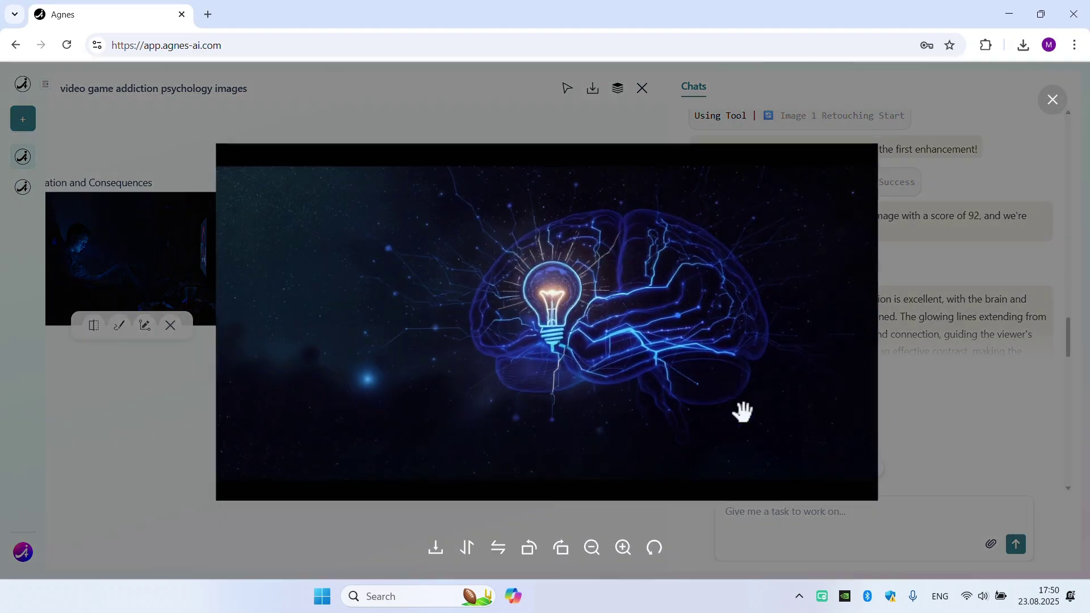
left_click(1020, 321)
scroll(814, 228, "down", 4)
scroll(814, 230, "up", 4)
scroll(814, 231, "down", 7)
left_click(740, 239)
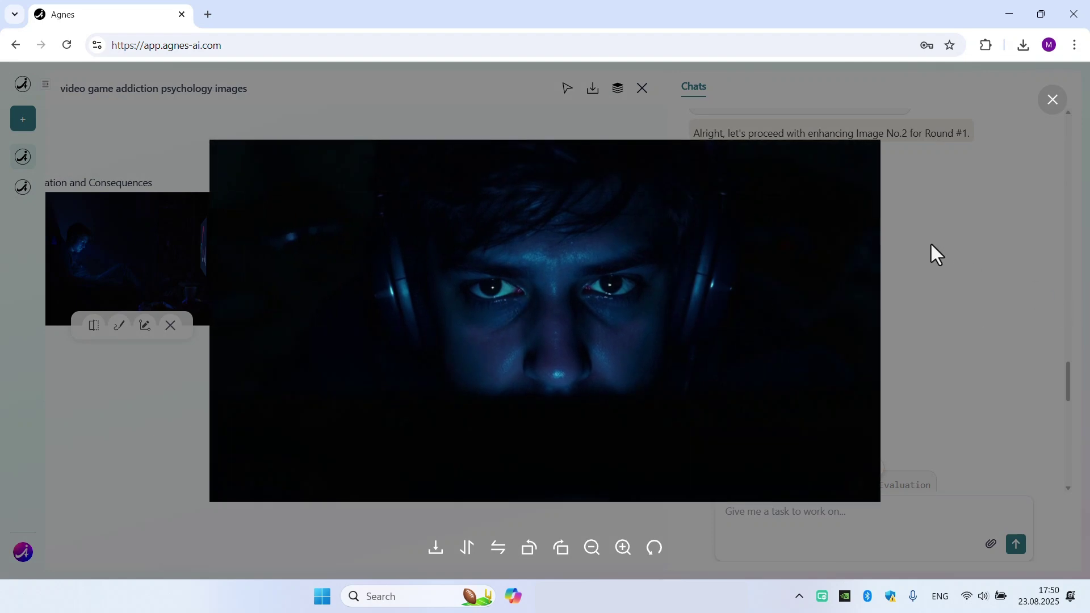
left_click(909, 247)
scroll(831, 250, "down", 3)
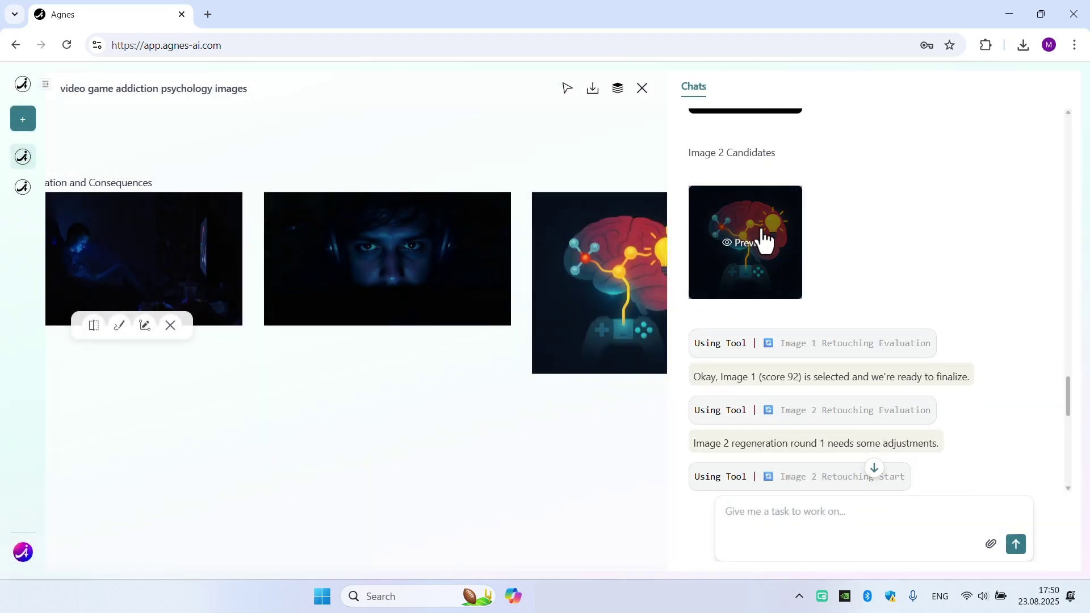
left_click(749, 250)
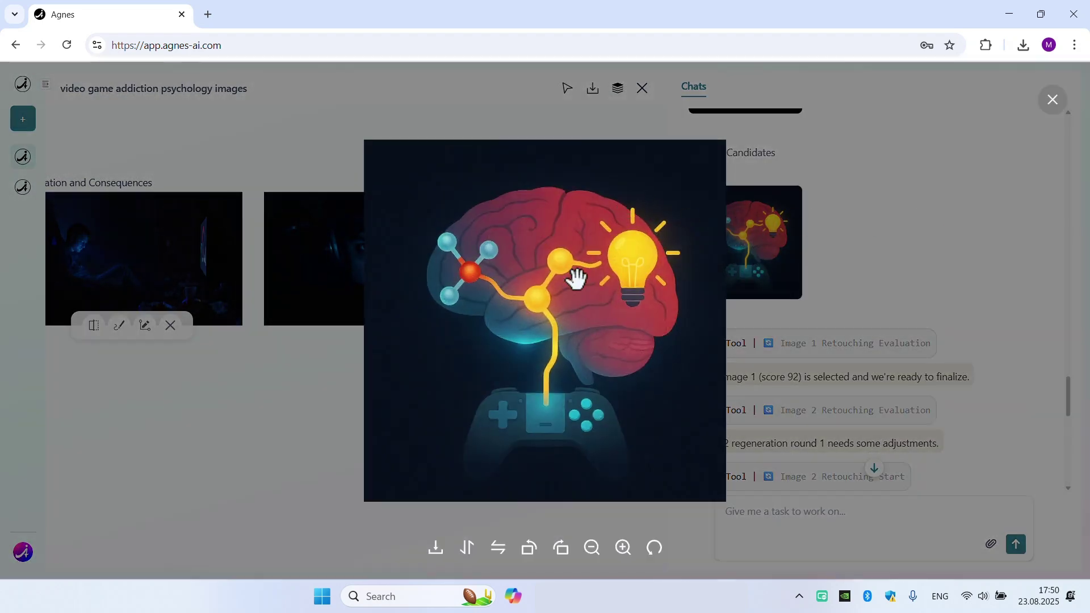
left_click(895, 248)
scroll(762, 239, "down", 8)
scroll(762, 233, "up", 4)
left_click(738, 347)
left_click(980, 293)
scroll(755, 310, "down", 5)
left_click(755, 309)
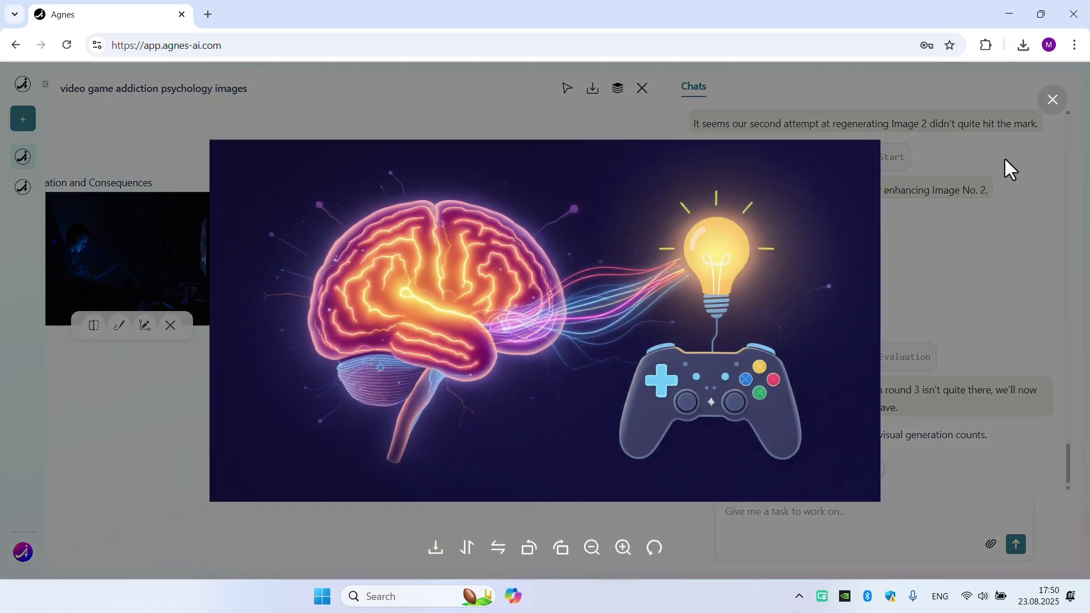
left_click(1053, 102)
left_click_drag(155, 399, 296, 435)
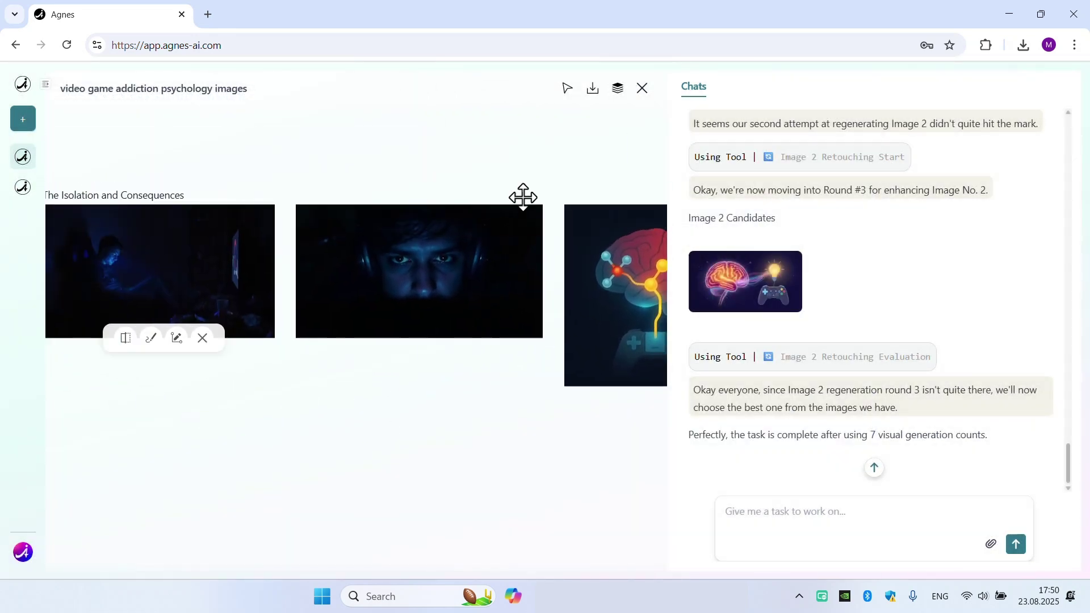
scroll(900, 280, "up", 15)
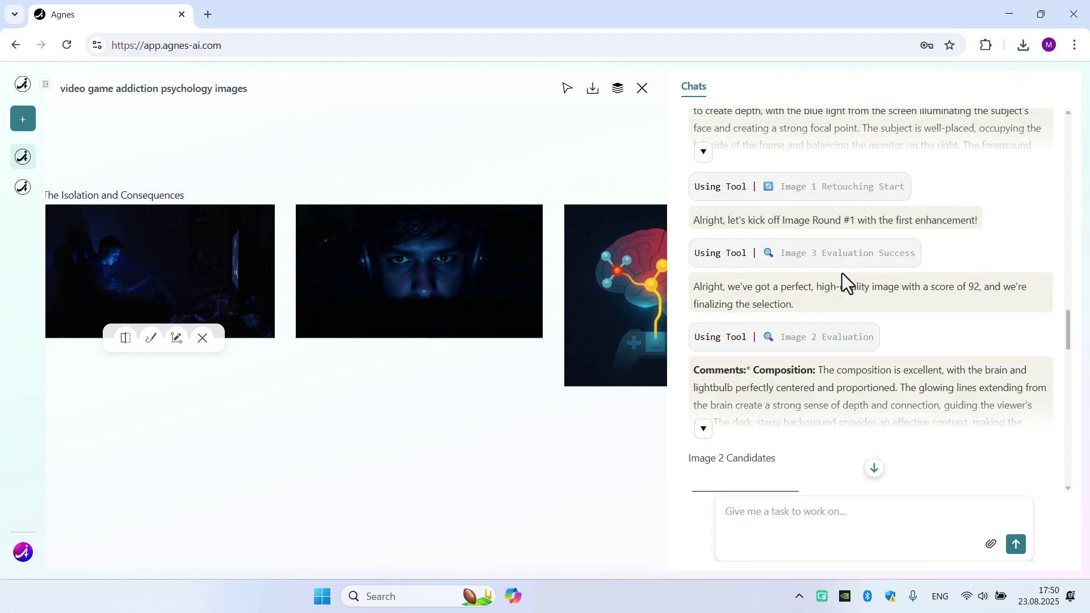
scroll(846, 281, "up", 15)
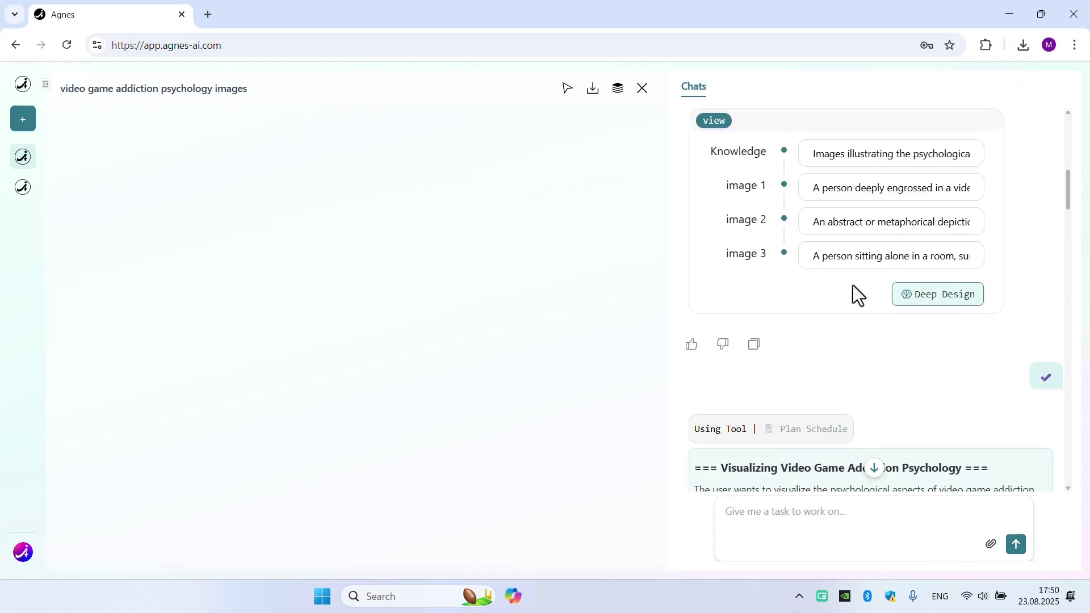
scroll(855, 296, "down", 20)
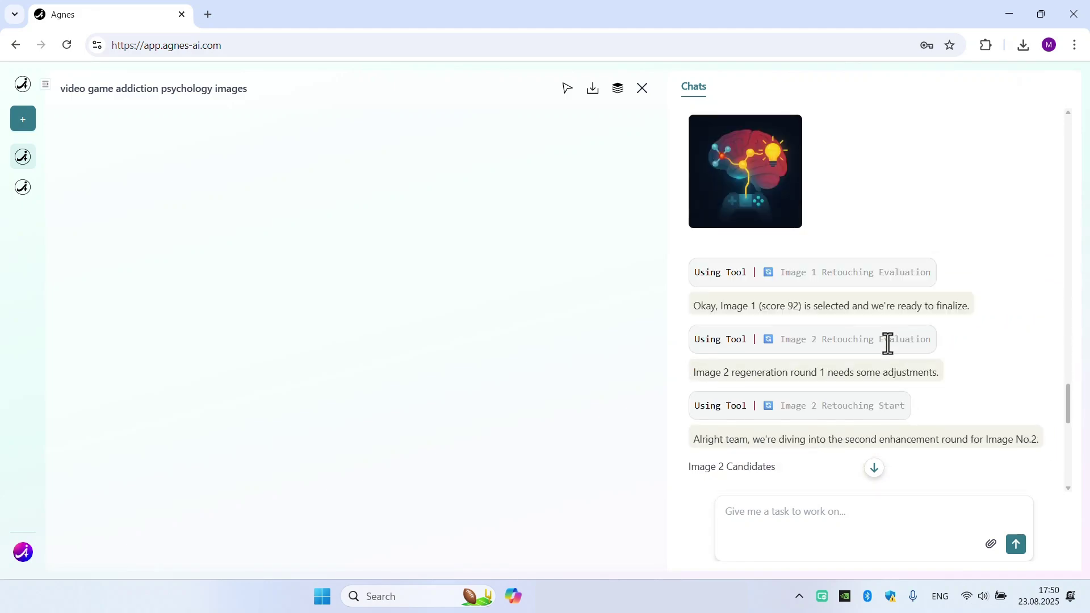
scroll(874, 335, "down", 5)
scroll(854, 322, "up", 10)
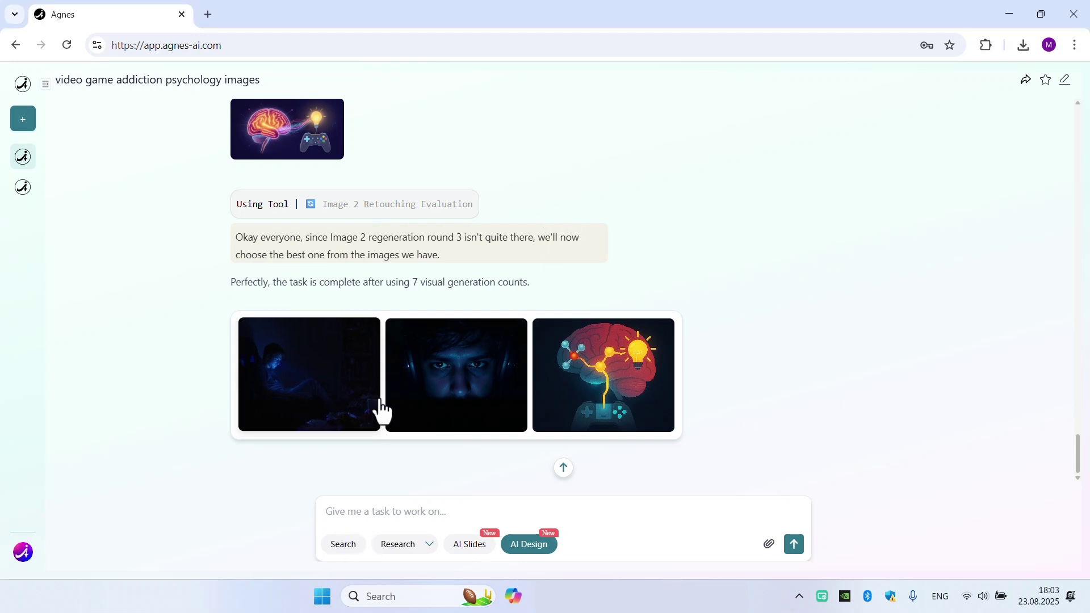
Step: In AI Slides mode, send the request 'turn these results and pictures AI Slides'
left_click(457, 547)
left_click(389, 509)
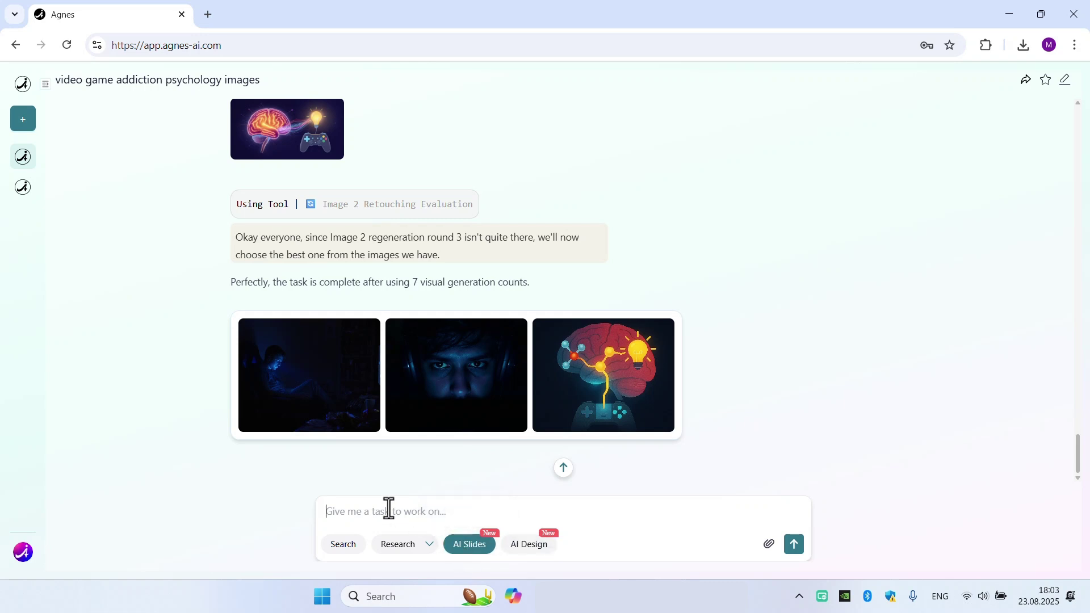
type("turn these results and pictures AI Slides")
key("Return")
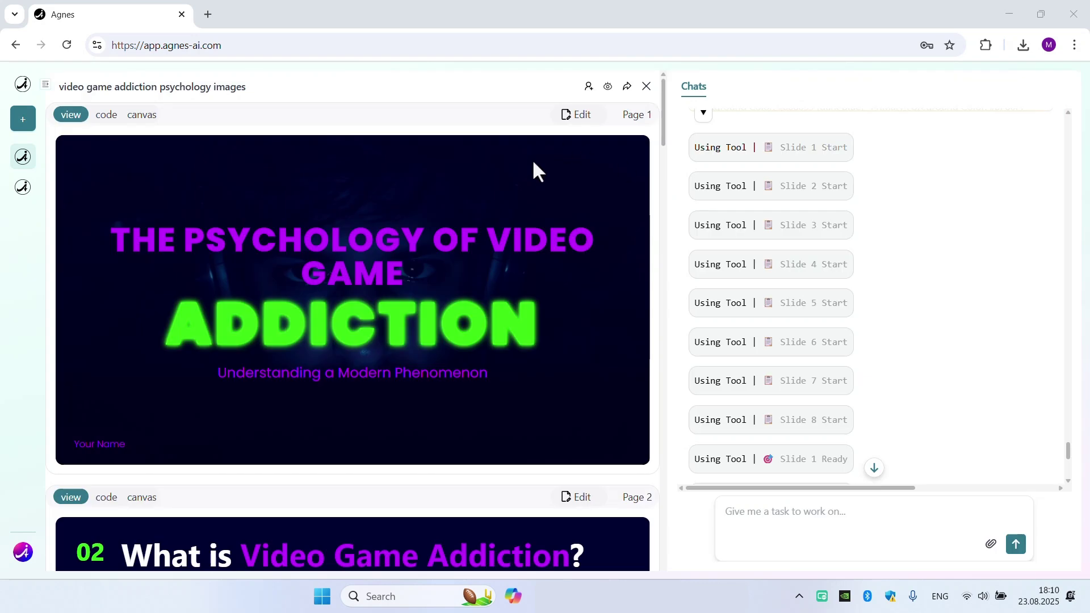
scroll(574, 190, "down", 10)
scroll(502, 180, "down", 4)
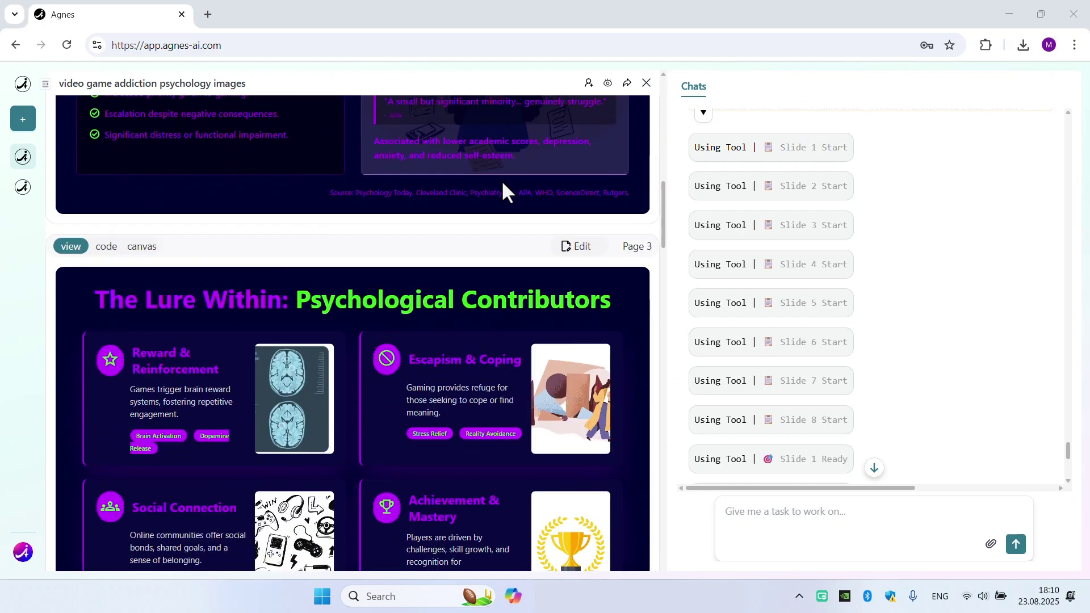
scroll(500, 180, "down", 5)
scroll(498, 183, "down", 12)
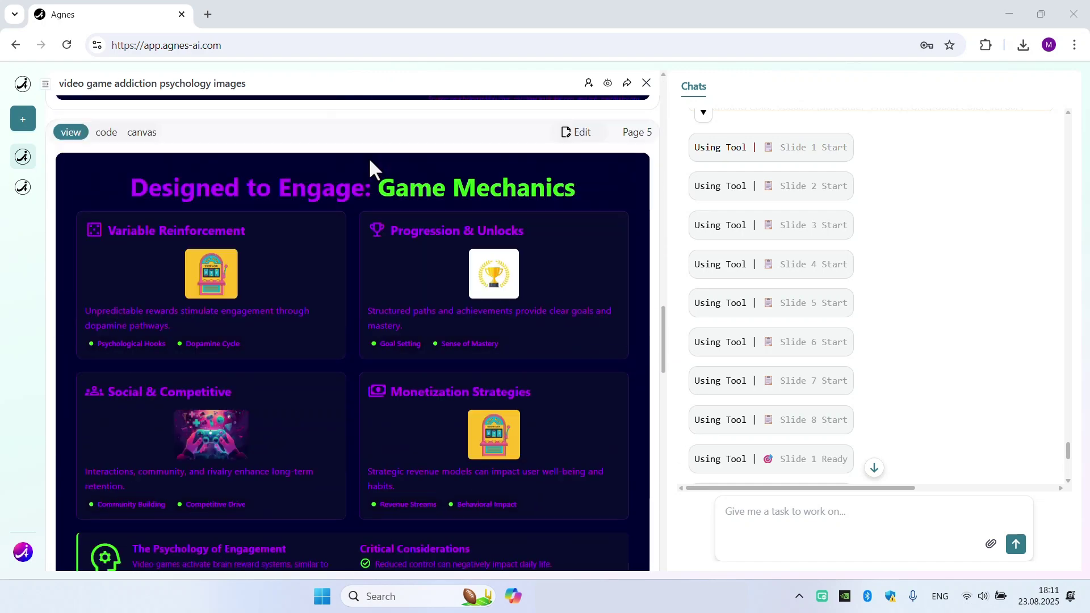
scroll(381, 193, "up", 4)
scroll(381, 192, "up", 20)
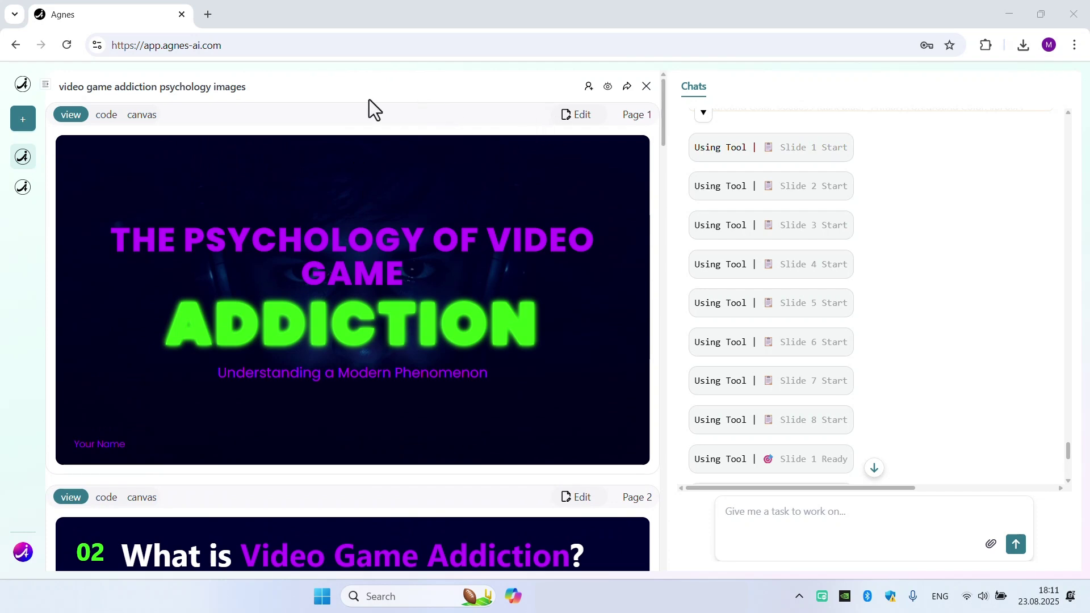
scroll(351, 182, "down", 3)
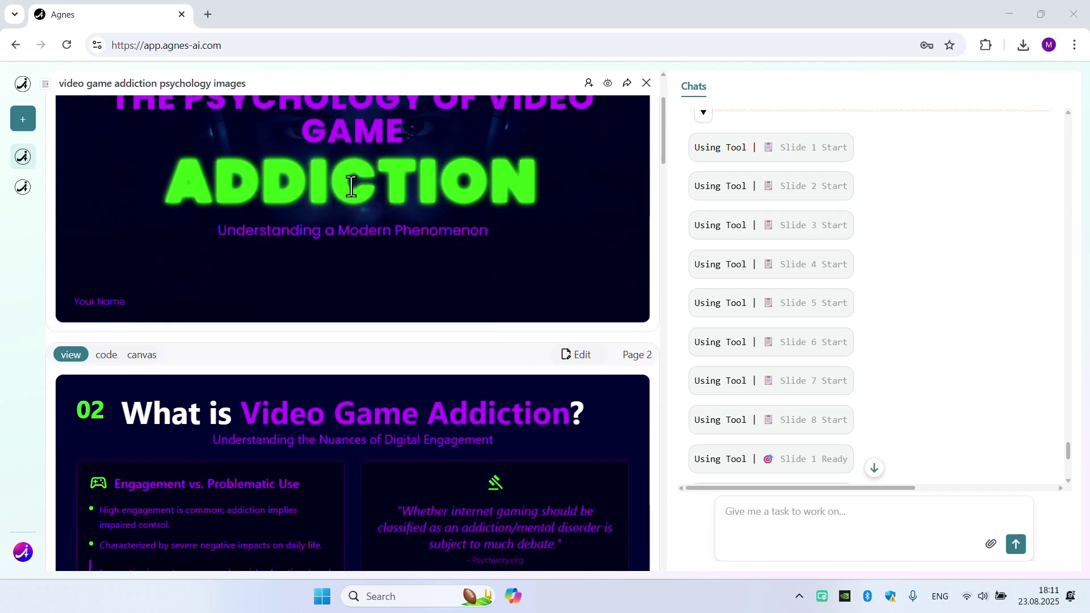
scroll(361, 178, "up", 3)
scroll(361, 176, "down", 7)
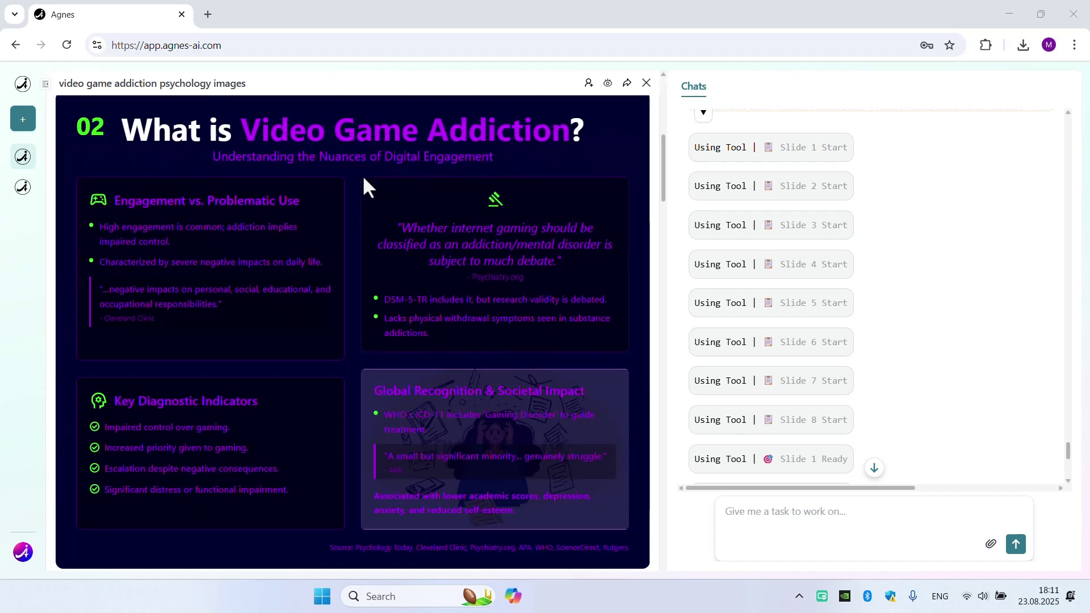
scroll(352, 178, "down", 15)
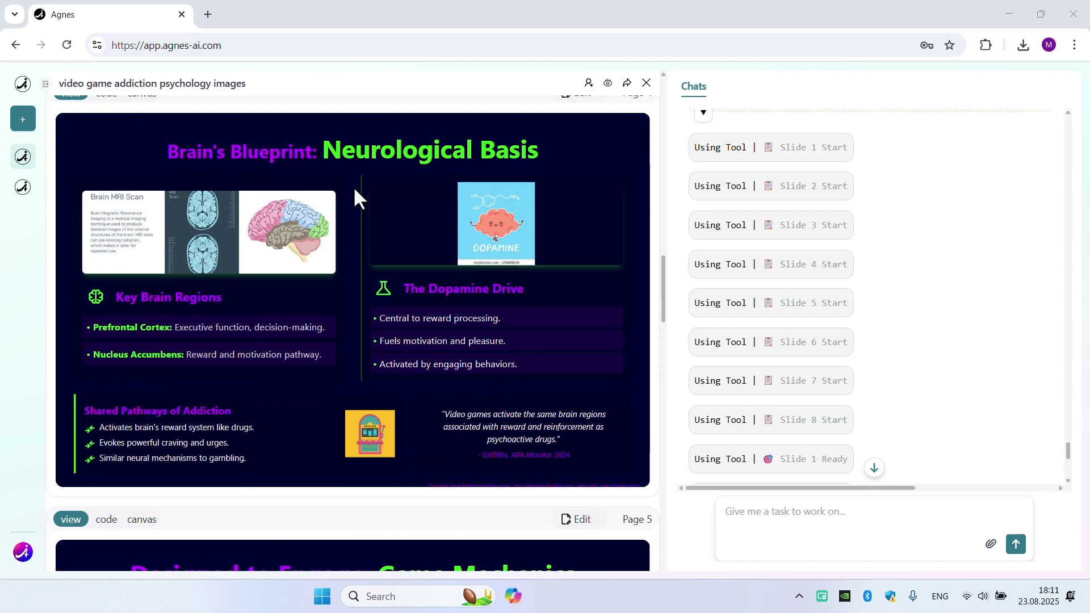
scroll(353, 191, "down", 7)
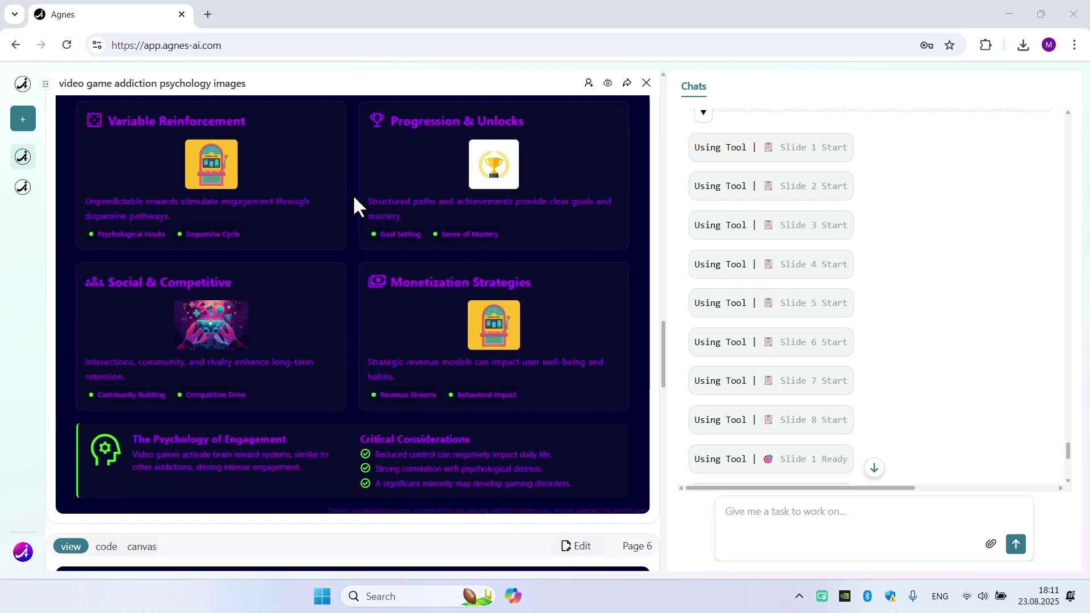
scroll(356, 204, "up", 20)
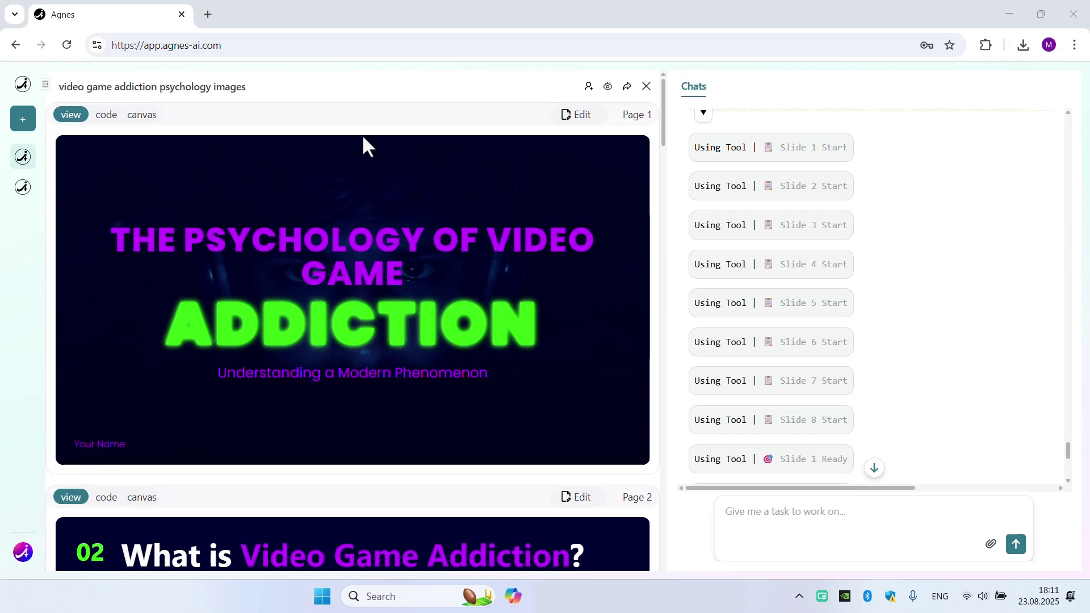
scroll(552, 290, "down", 1)
scroll(408, 214, "up", 1)
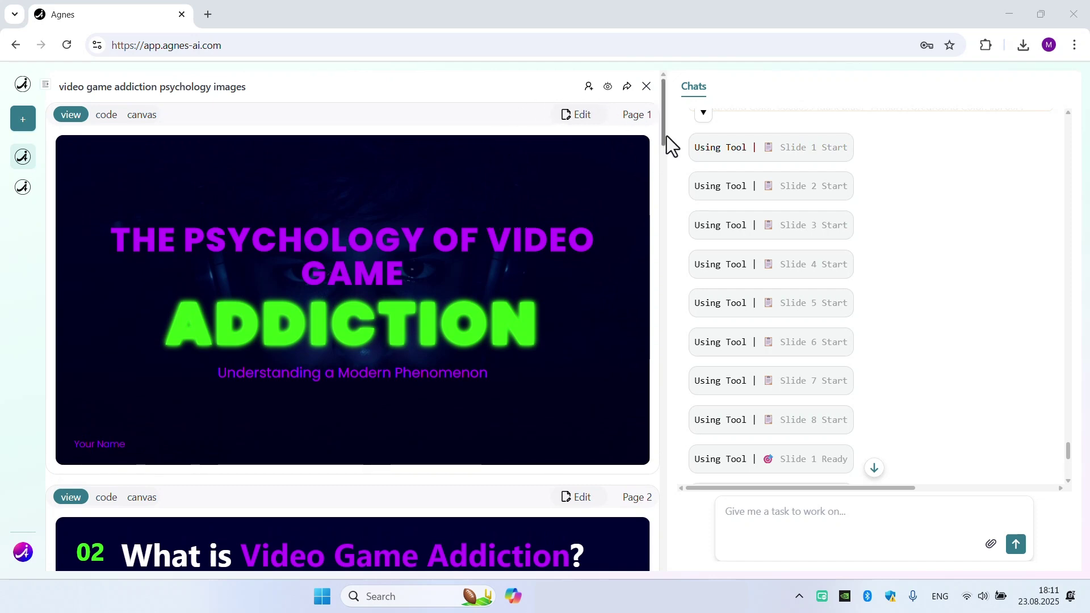
scroll(245, 282, "down", 9)
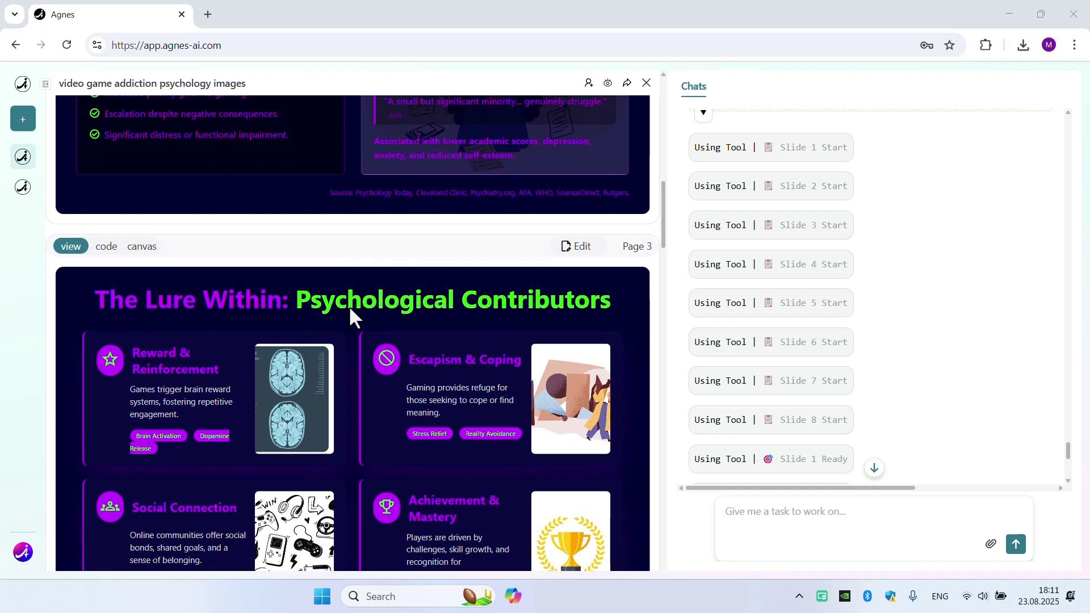
scroll(368, 309, "up", 9)
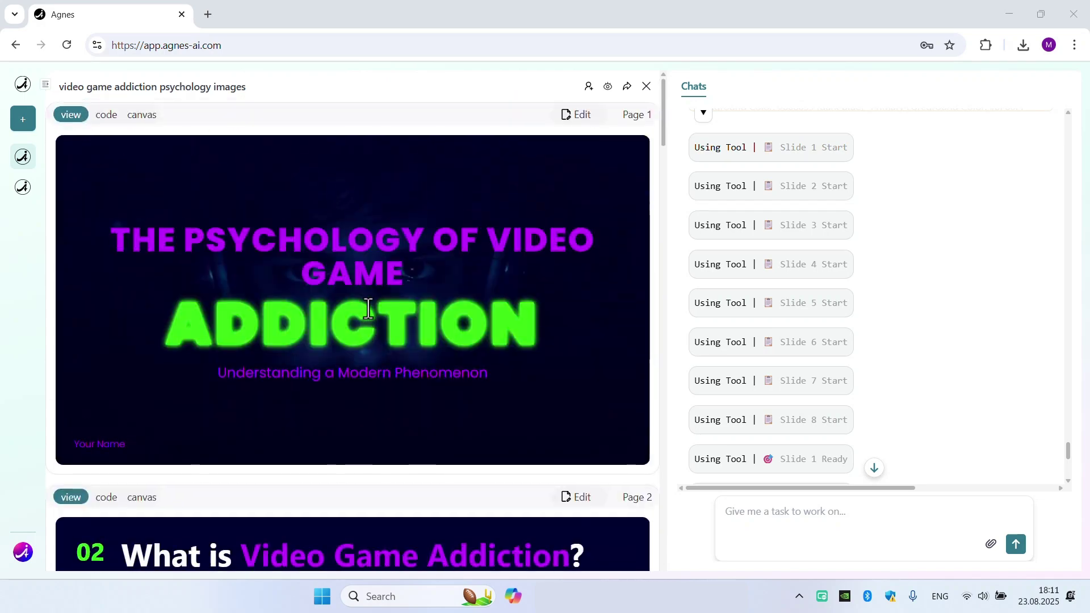
scroll(368, 309, "down", 15)
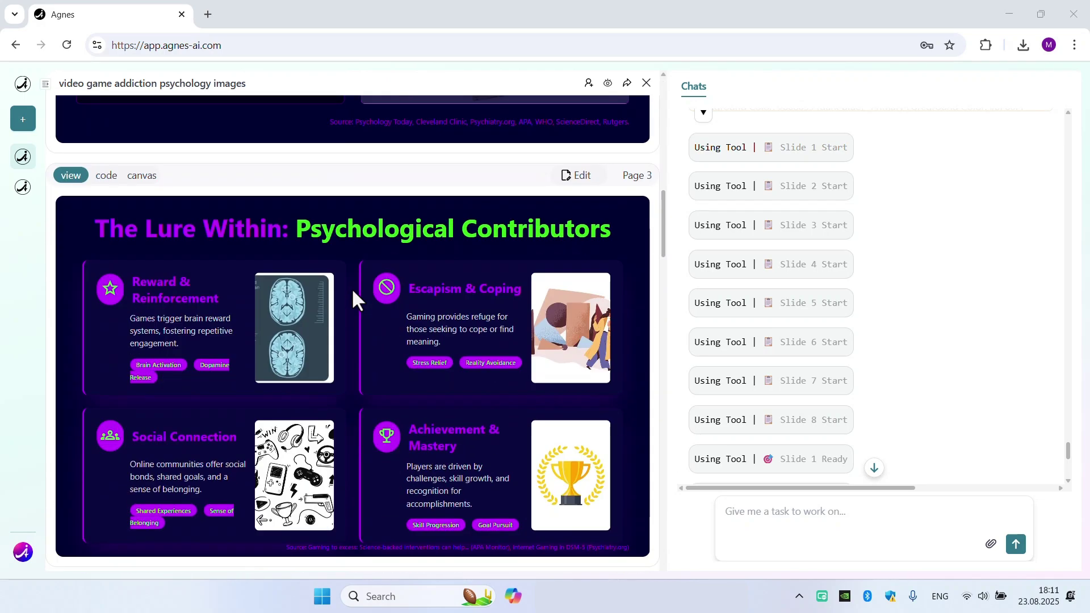
scroll(353, 288, "up", 15)
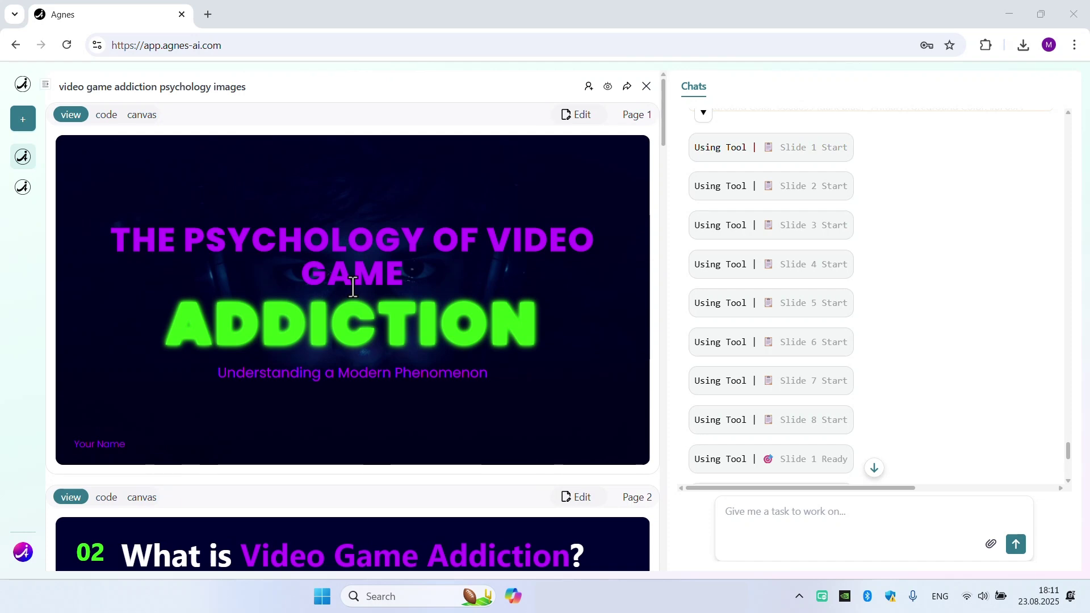
scroll(349, 266, "down", 10)
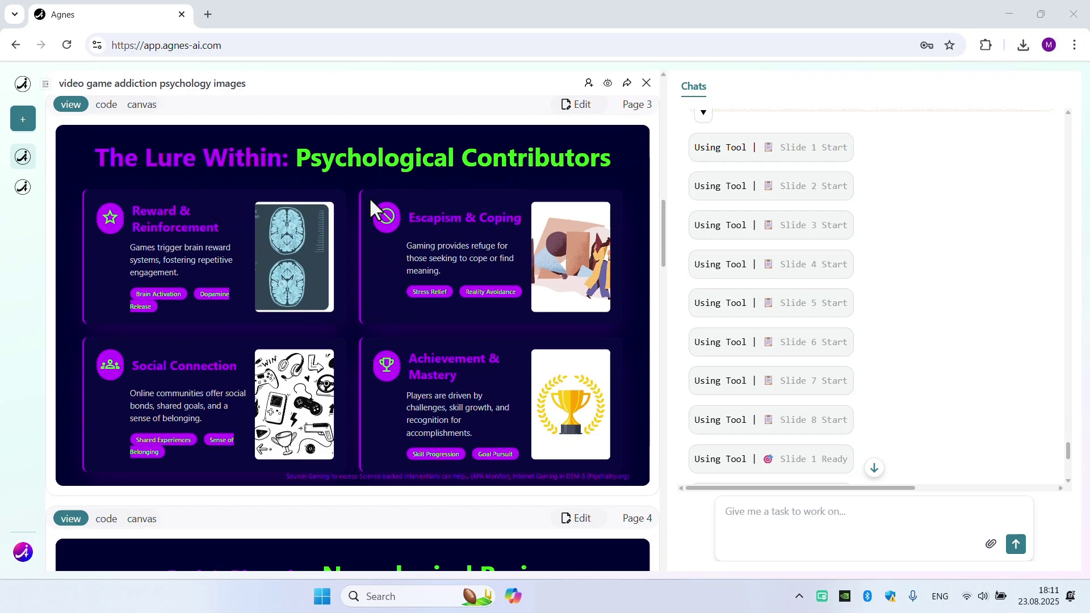
scroll(364, 205, "down", 10)
scroll(356, 206, "up", 5)
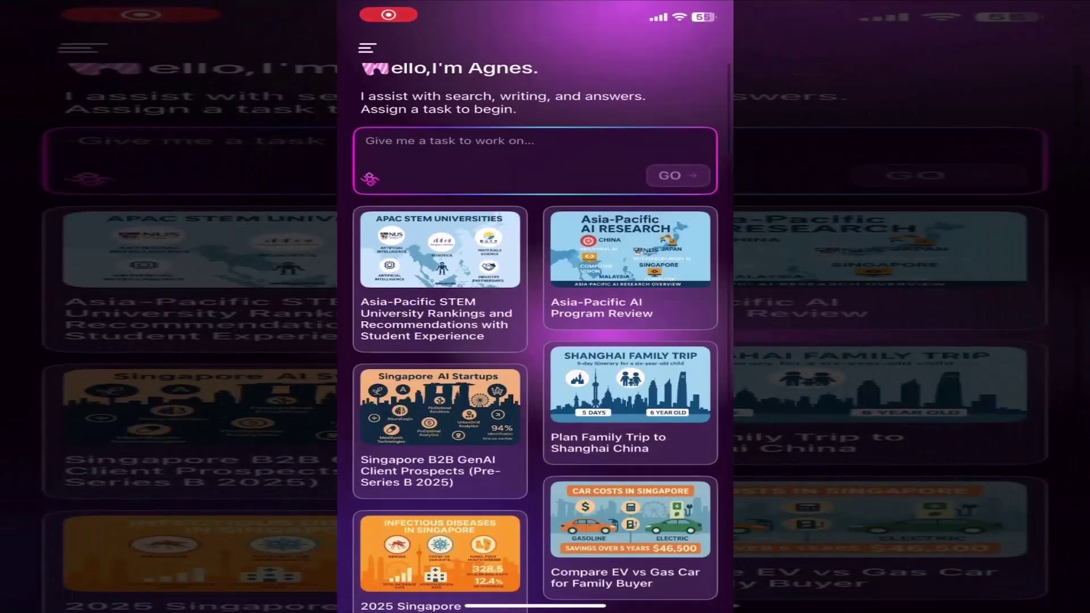
Step: Enter the question 'What is the age of the world?' in the task box
scroll(536, 340, "down", 1)
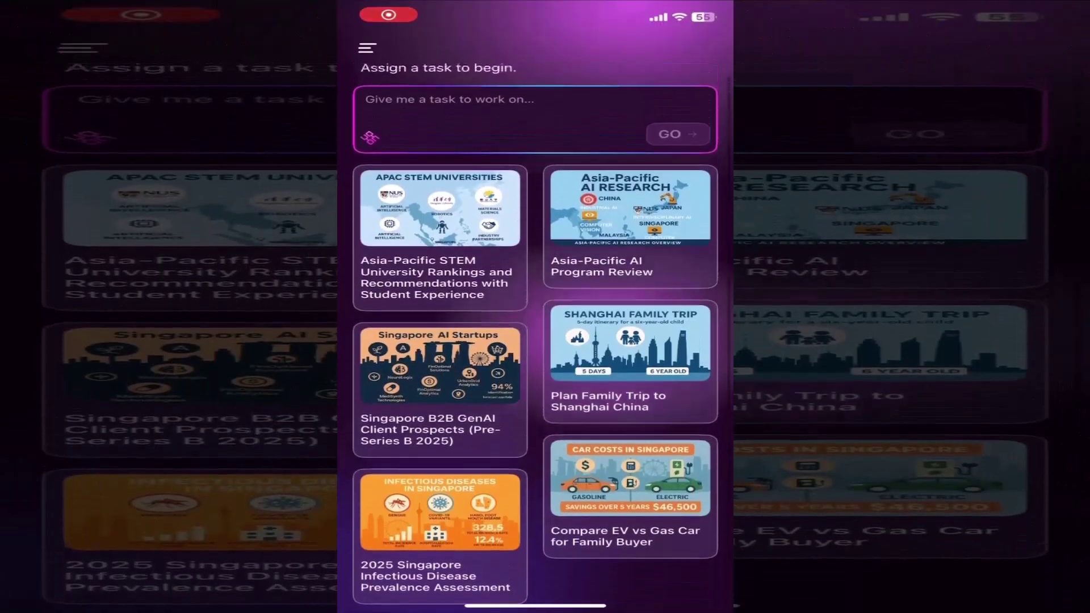
scroll(536, 341, "up", 1)
left_click(367, 47)
left_click(659, 170)
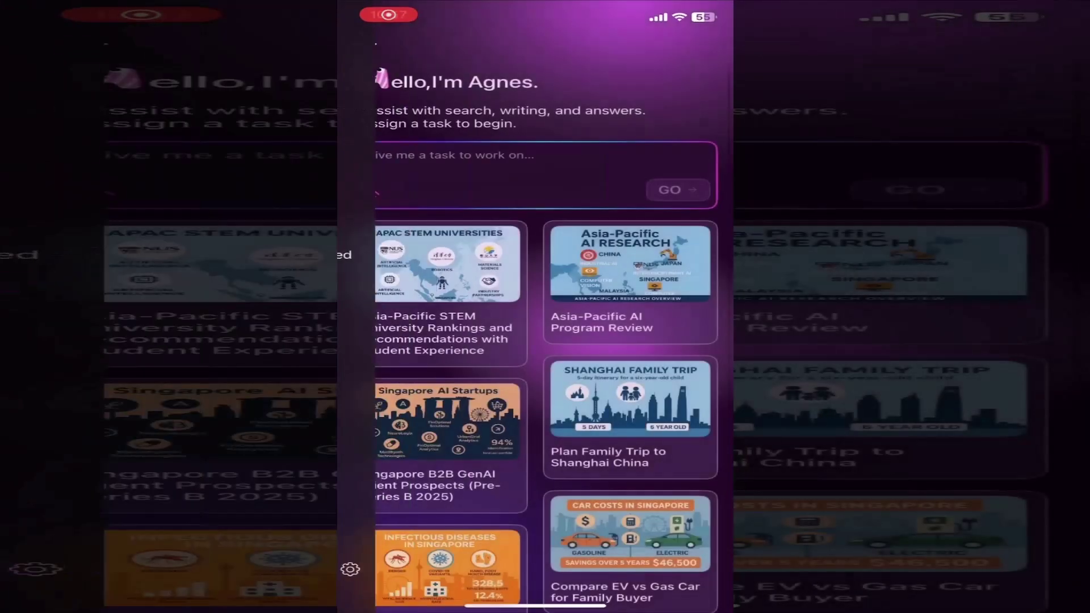
left_click(533, 171)
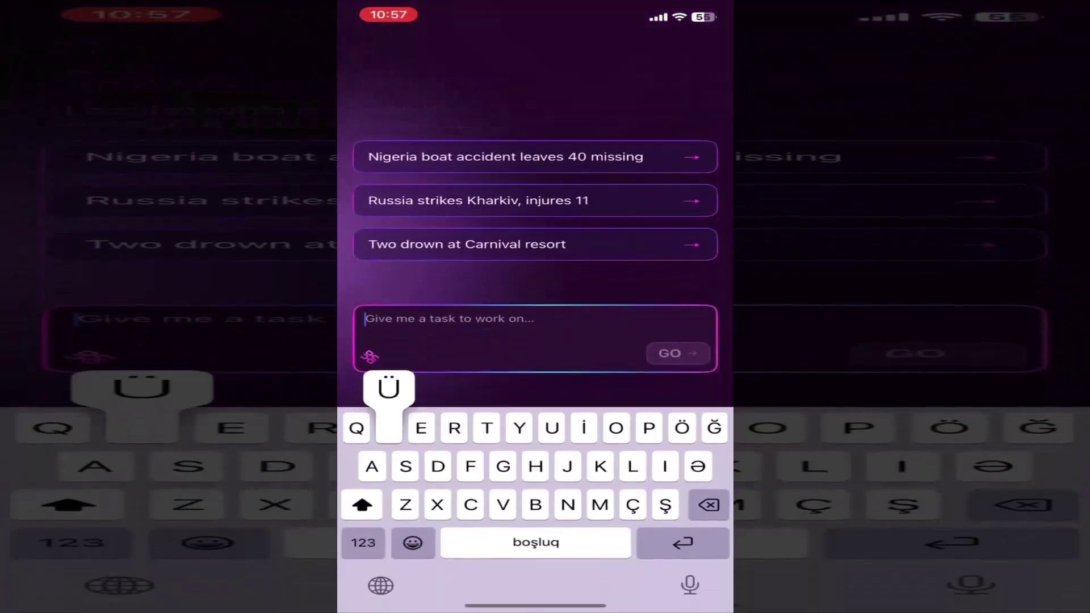
type("What is the age of the world")
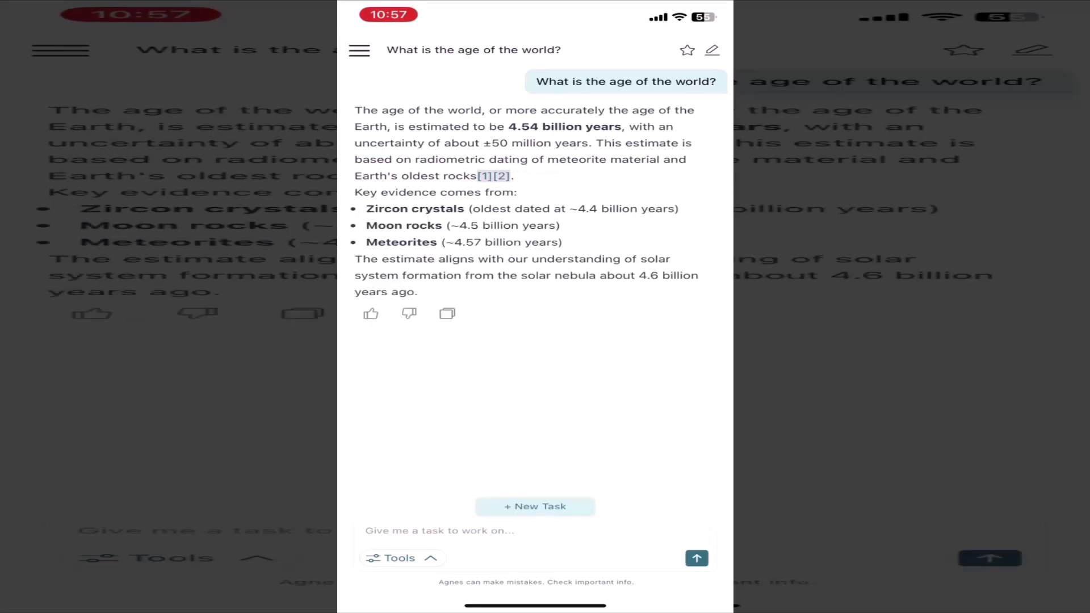
Step: Set the mode to Deep Research, like the world's-age answer, then switch to AI Slides
left_click(402, 558)
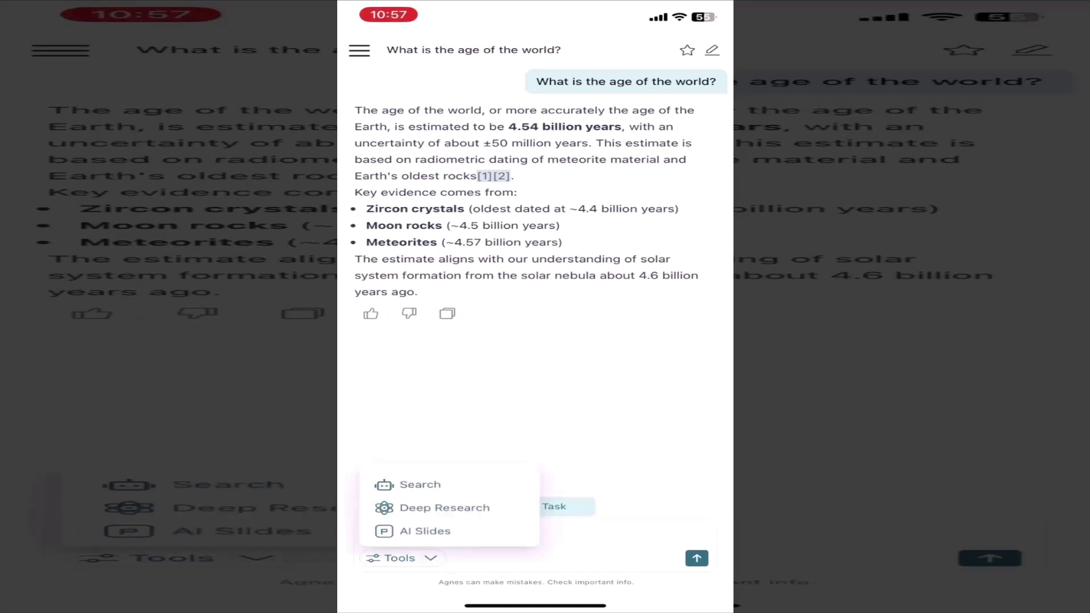
left_click(444, 507)
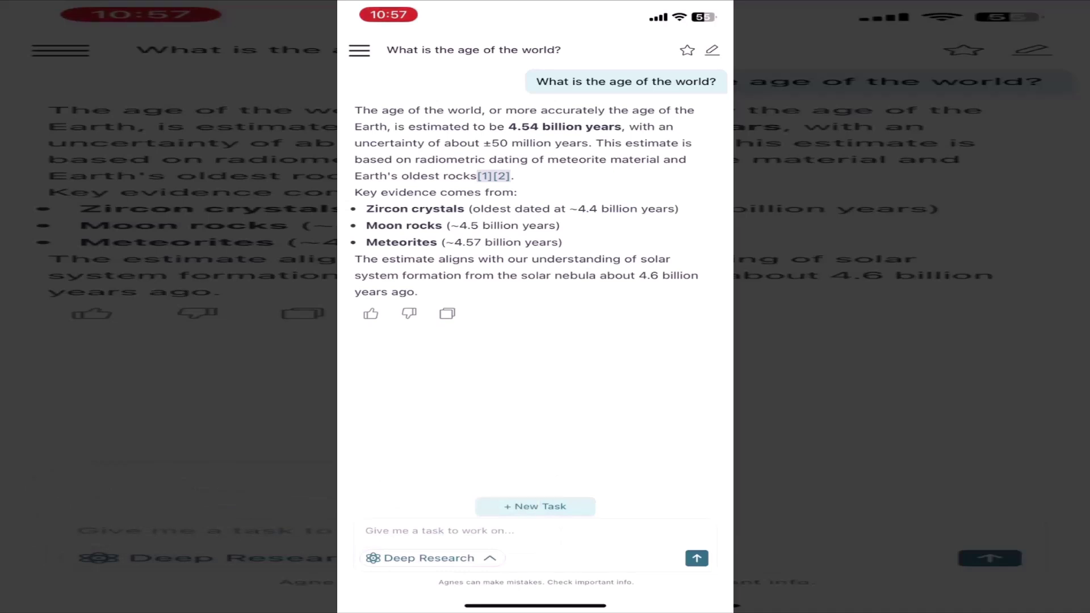
left_click(371, 313)
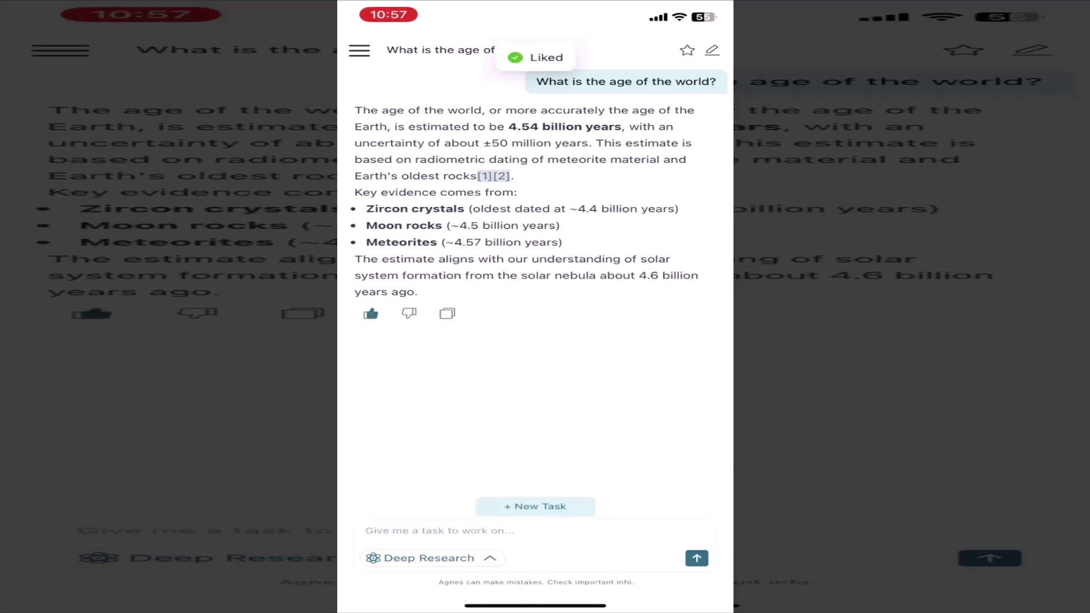
left_click(430, 558)
left_click(425, 531)
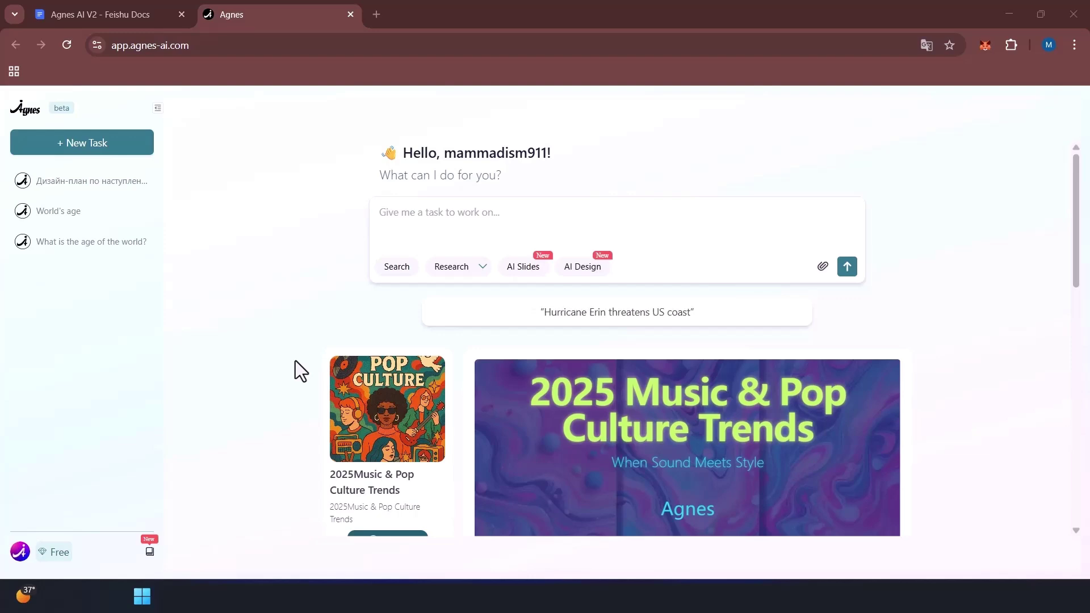
scroll(295, 360, "down", 8)
scroll(295, 372, "down", 1)
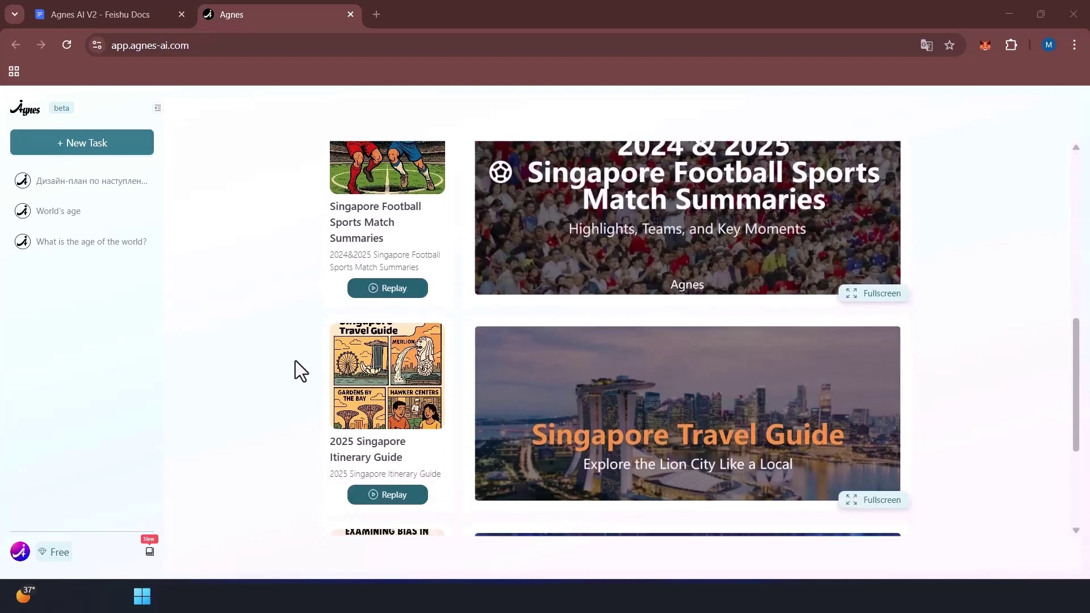
scroll(295, 361, "up", 9)
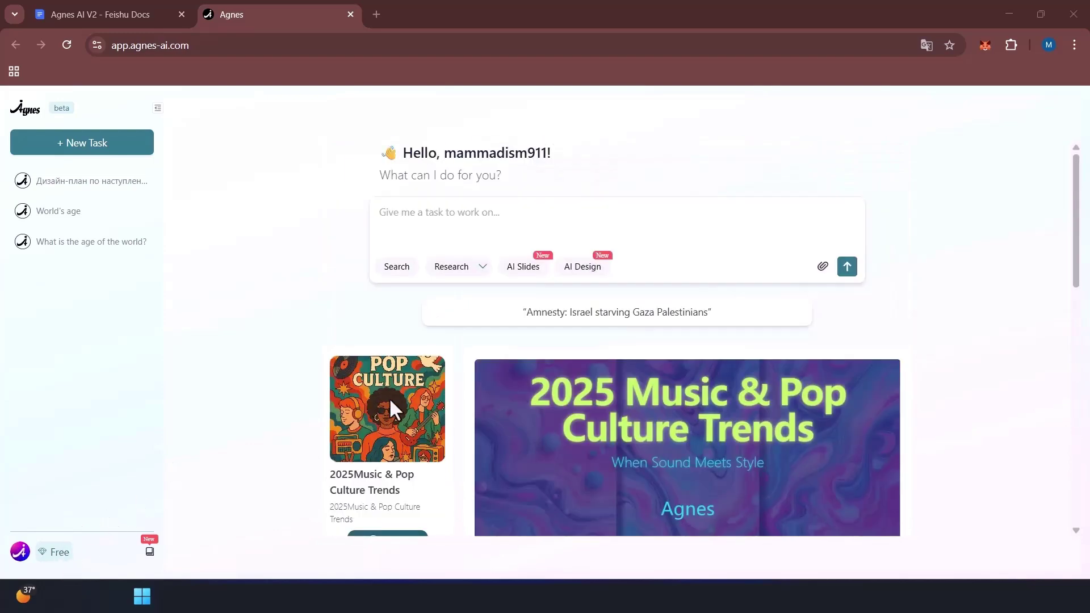
scroll(902, 288, "down", 5)
scroll(938, 284, "up", 6)
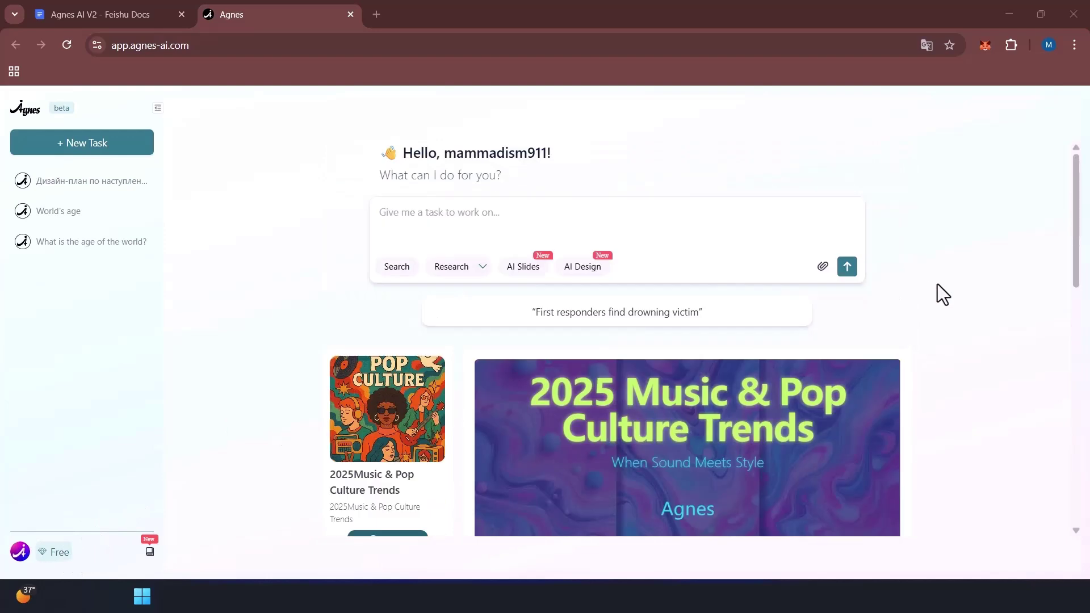